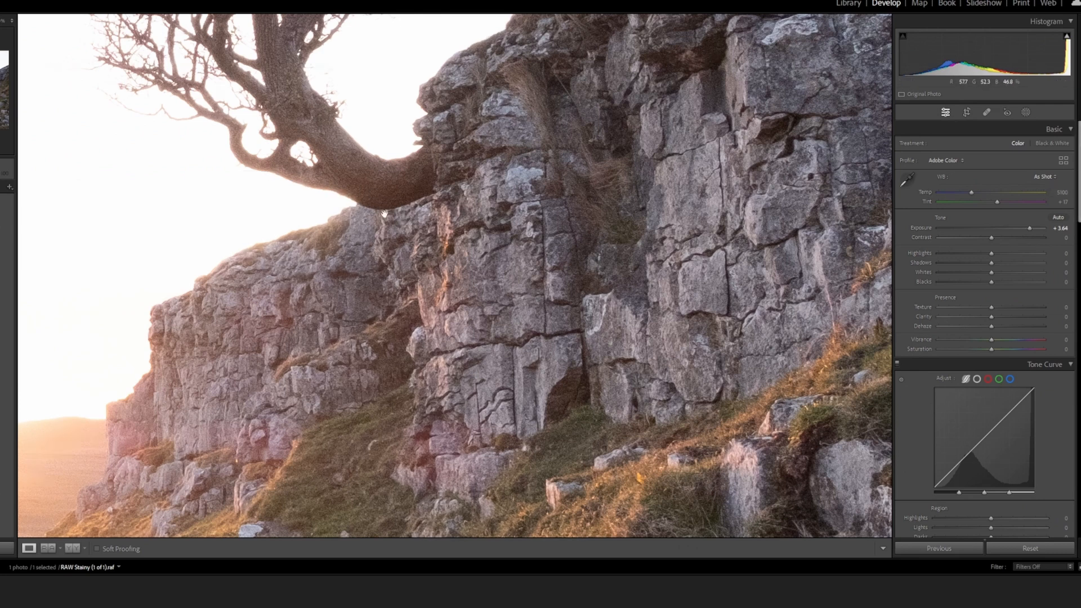
# Set the photo's Exposure to +1.38
pyautogui.click(509, 268)
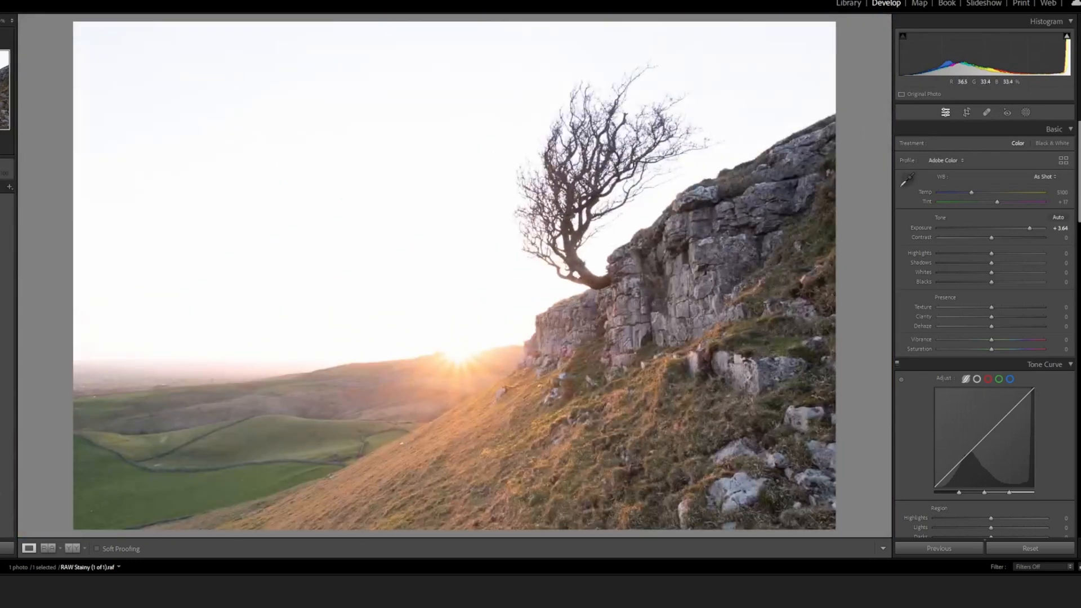
pyautogui.click(572, 217)
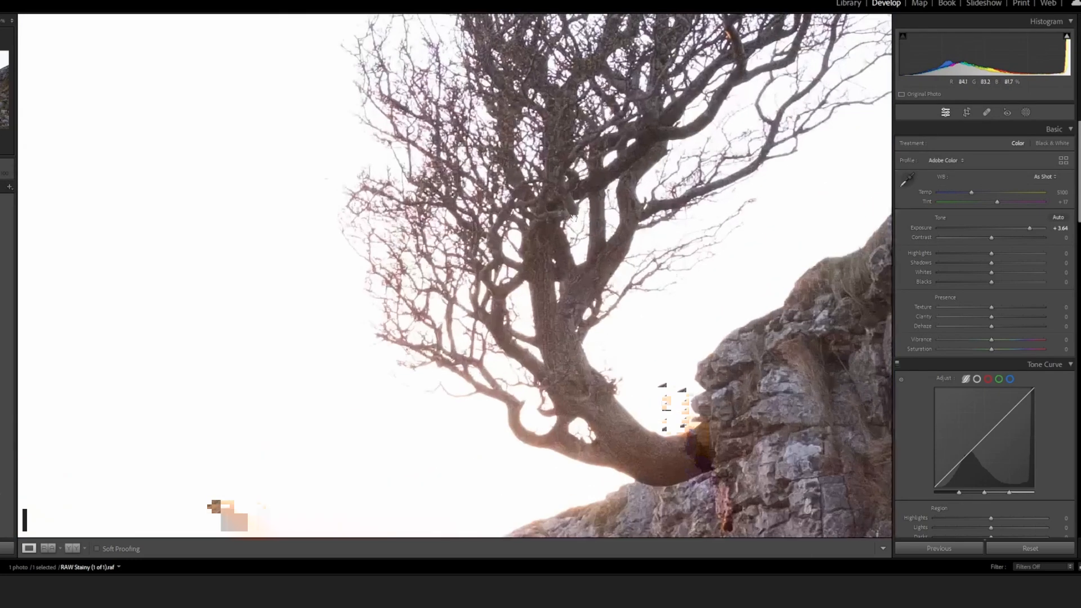
pyautogui.click(549, 206)
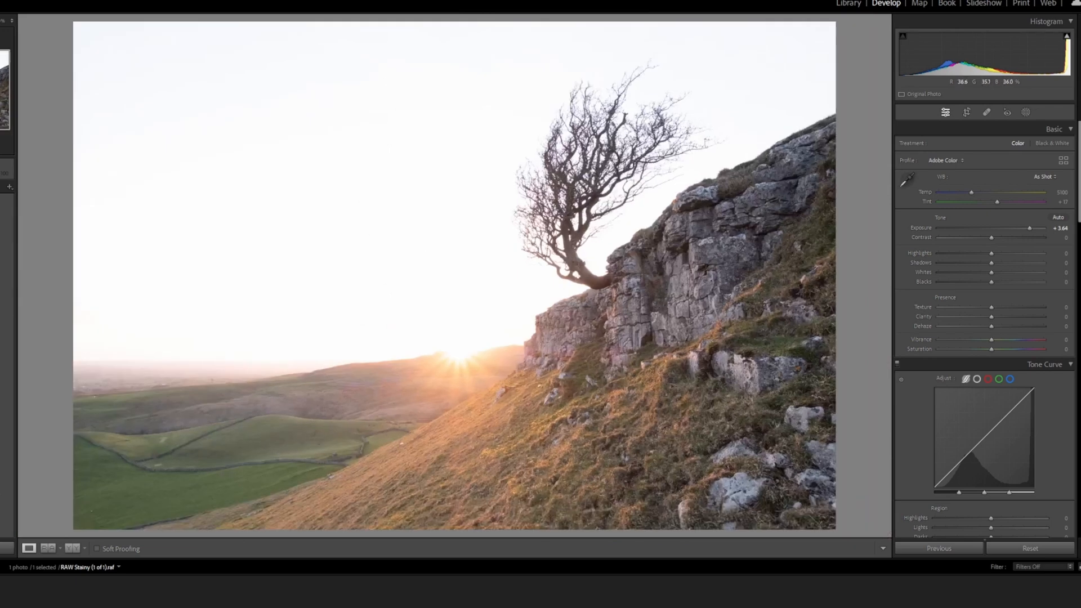
pyautogui.click(637, 306)
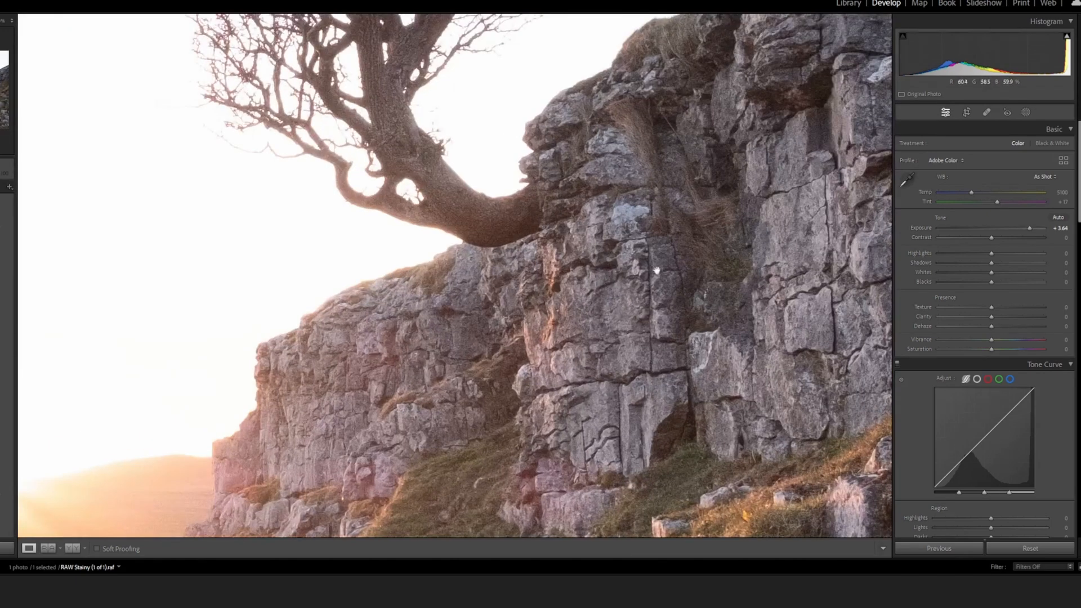
pyautogui.click(641, 295)
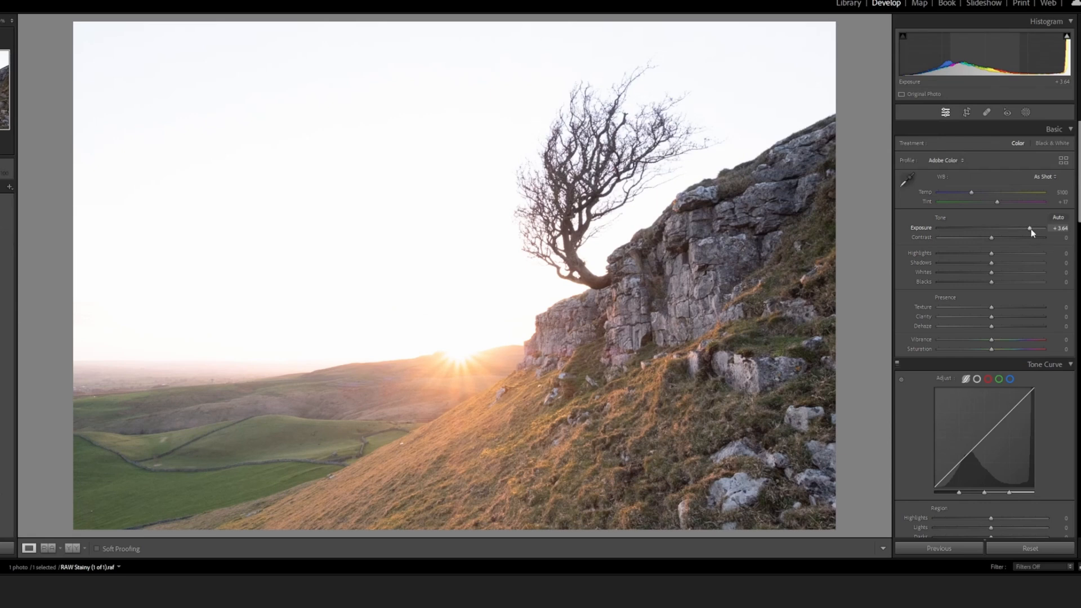
pyautogui.moveTo(1032, 232); pyautogui.dragTo(1014, 232)
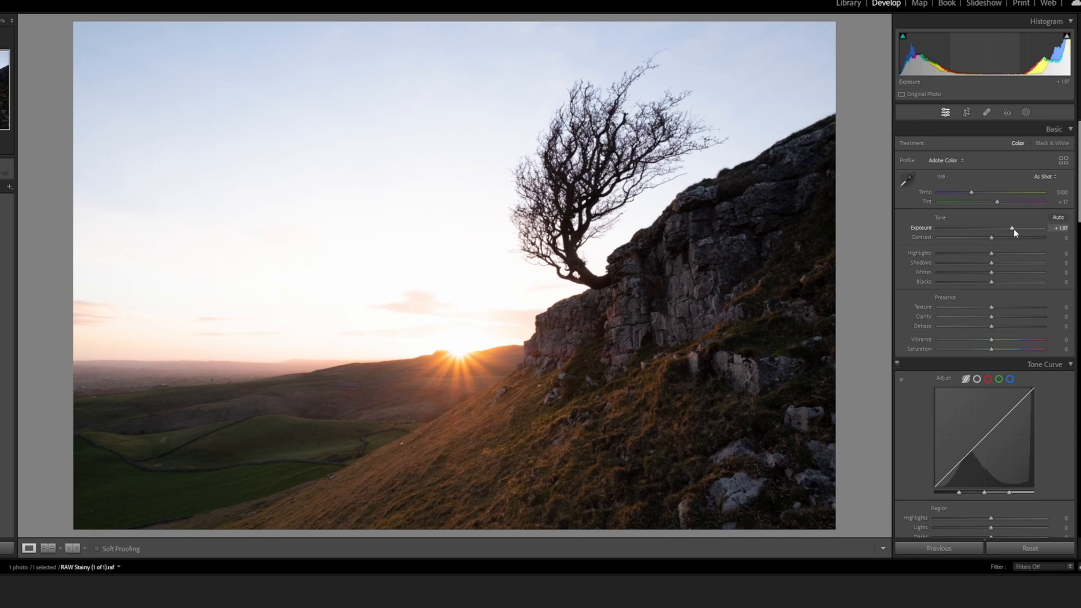
pyautogui.moveTo(1012, 228); pyautogui.dragTo(973, 231)
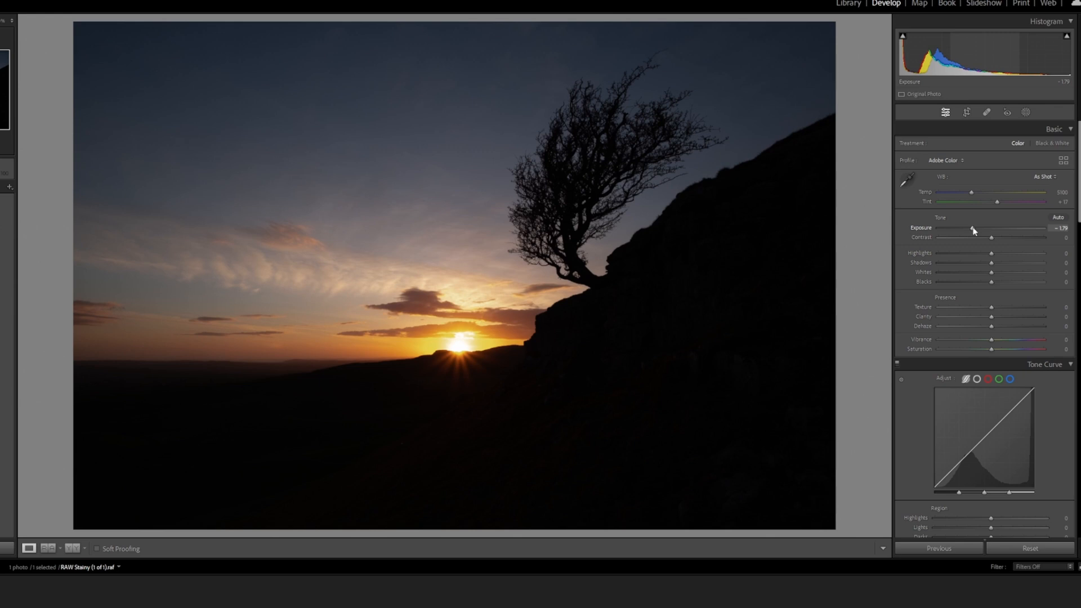
pyautogui.moveTo(972, 228); pyautogui.dragTo(1007, 228)
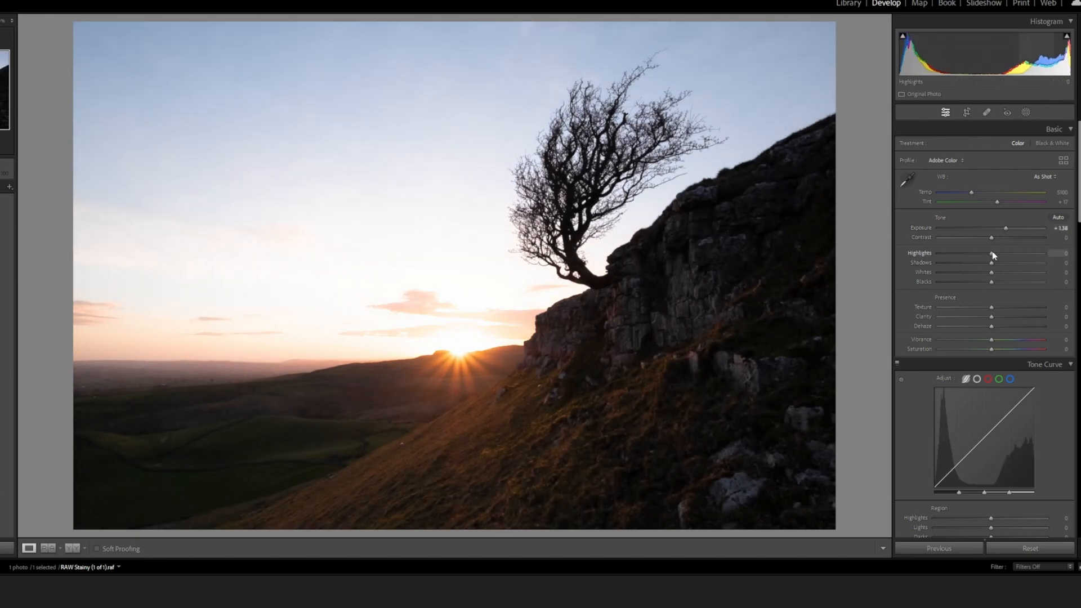
# Lower the photo's Highlights to −100 and raise its Shadows to +27
pyautogui.moveTo(991, 253); pyautogui.dragTo(929, 255)
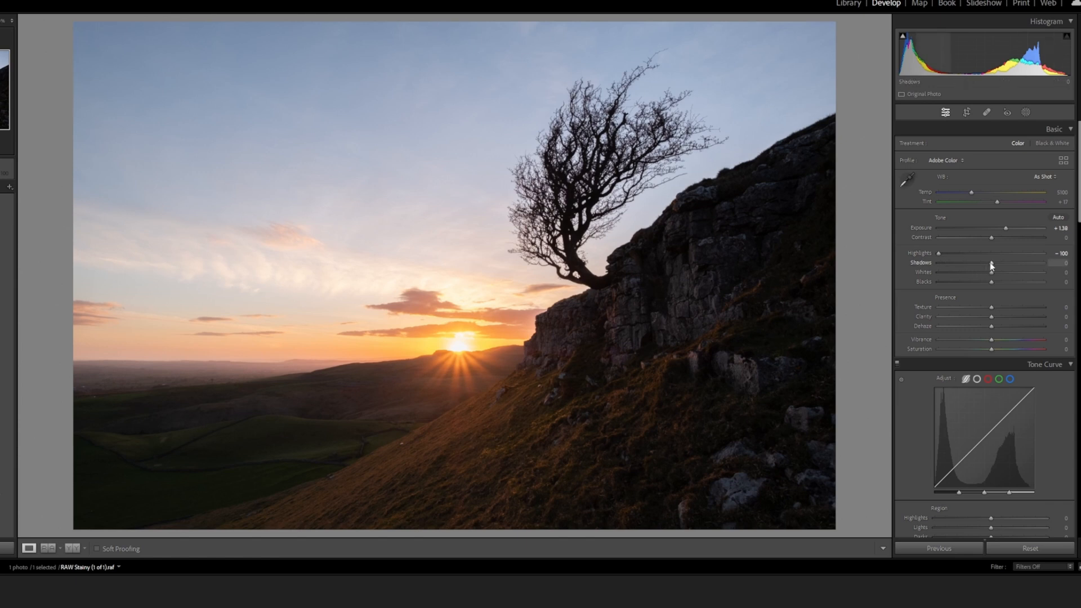
pyautogui.moveTo(991, 263); pyautogui.dragTo(1006, 266)
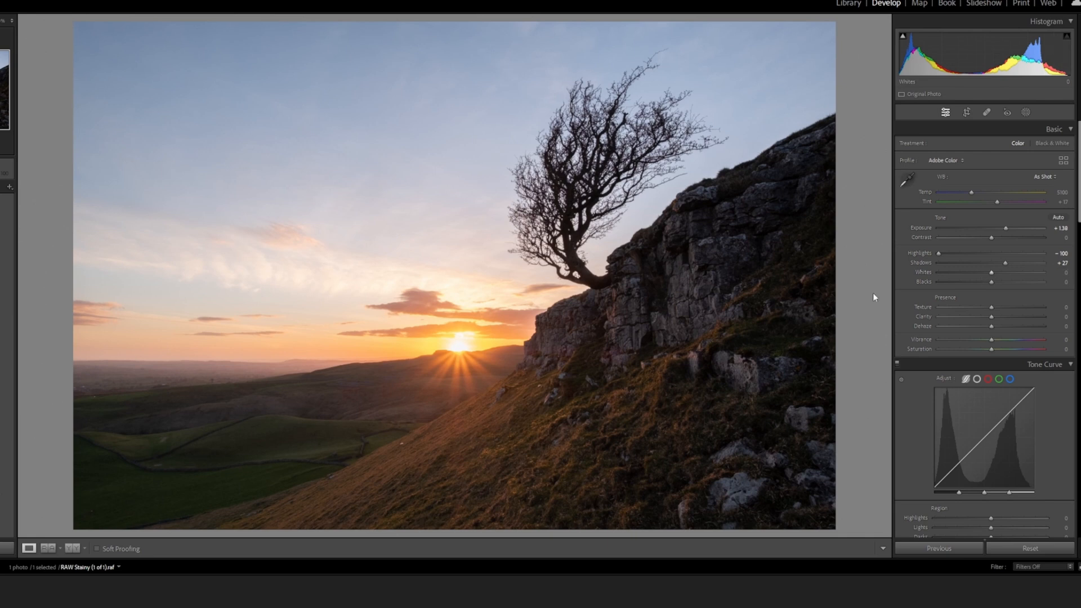
# Set Luminance noise reduction to 21 while judging the effect on the rock face at close range
pyautogui.click(625, 321)
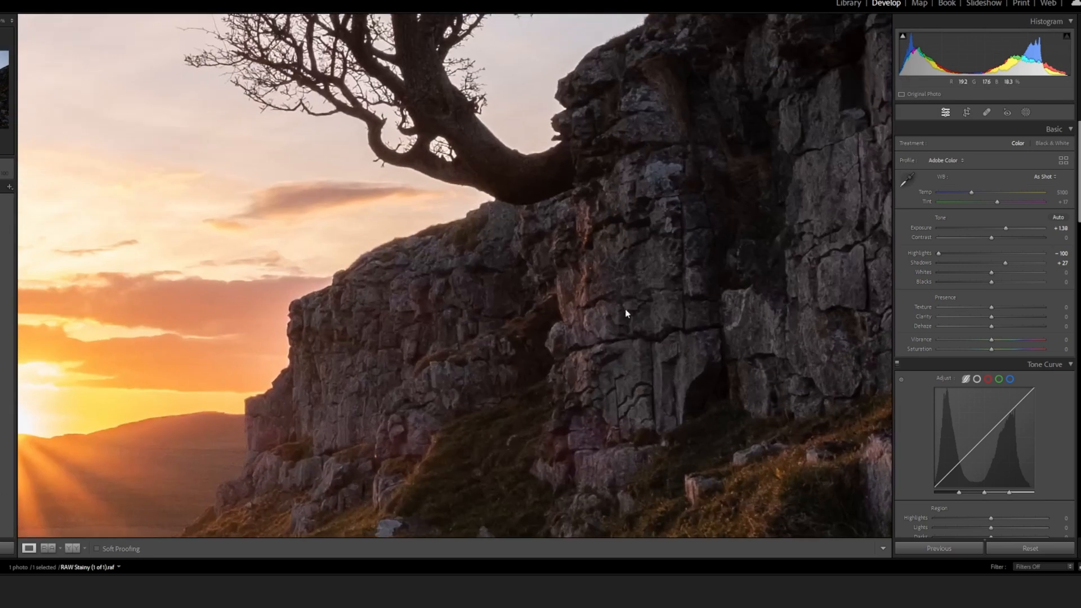
pyautogui.click(623, 313)
pyautogui.click(629, 323)
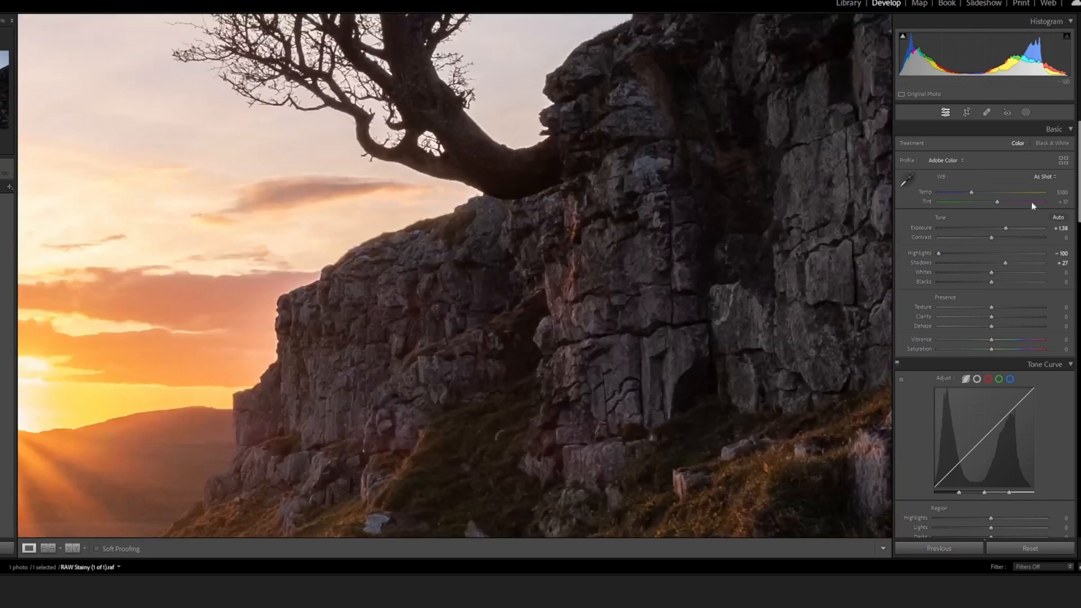
pyautogui.scroll(-5, 1077, 269)
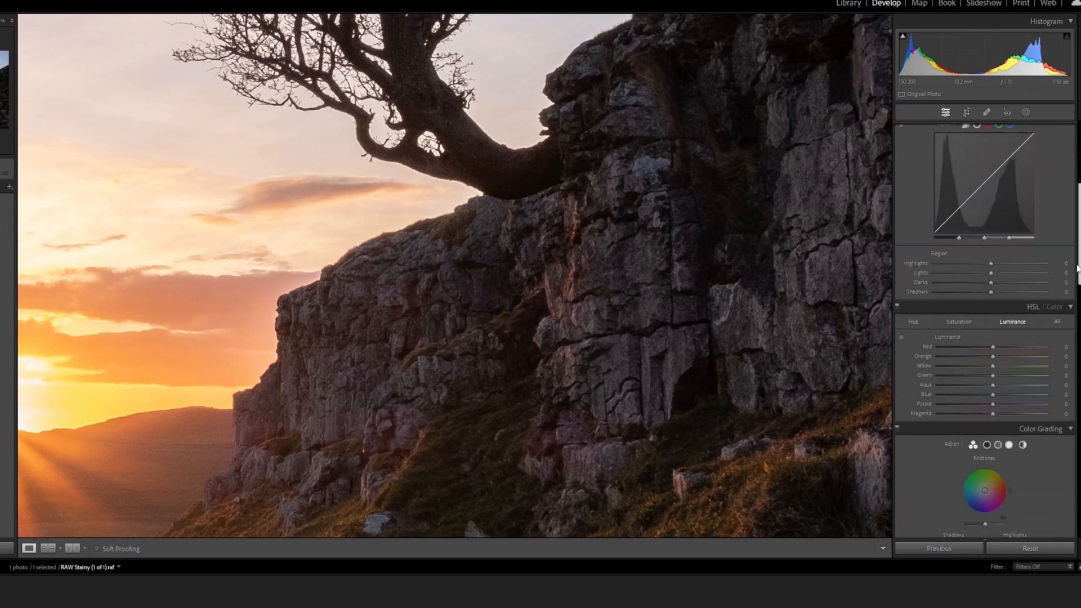
pyautogui.moveTo(1077, 268); pyautogui.dragTo(1077, 387)
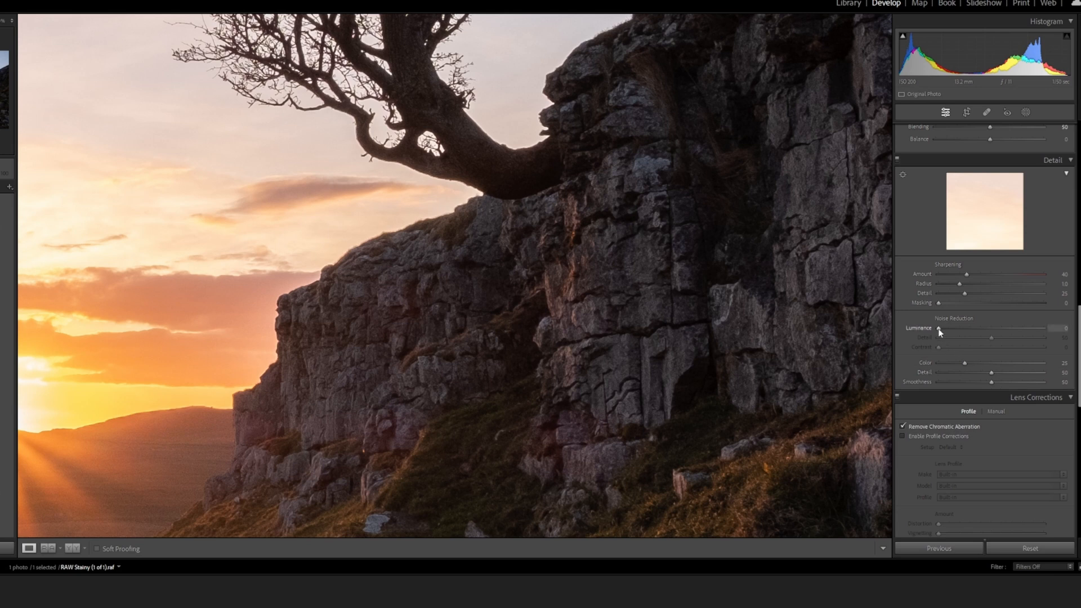
pyautogui.moveTo(938, 329); pyautogui.dragTo(940, 329)
pyautogui.moveTo(948, 332); pyautogui.dragTo(948, 332)
pyautogui.moveTo(953, 332); pyautogui.dragTo(956, 332)
pyautogui.moveTo(957, 331); pyautogui.dragTo(960, 332)
pyautogui.click(421, 330)
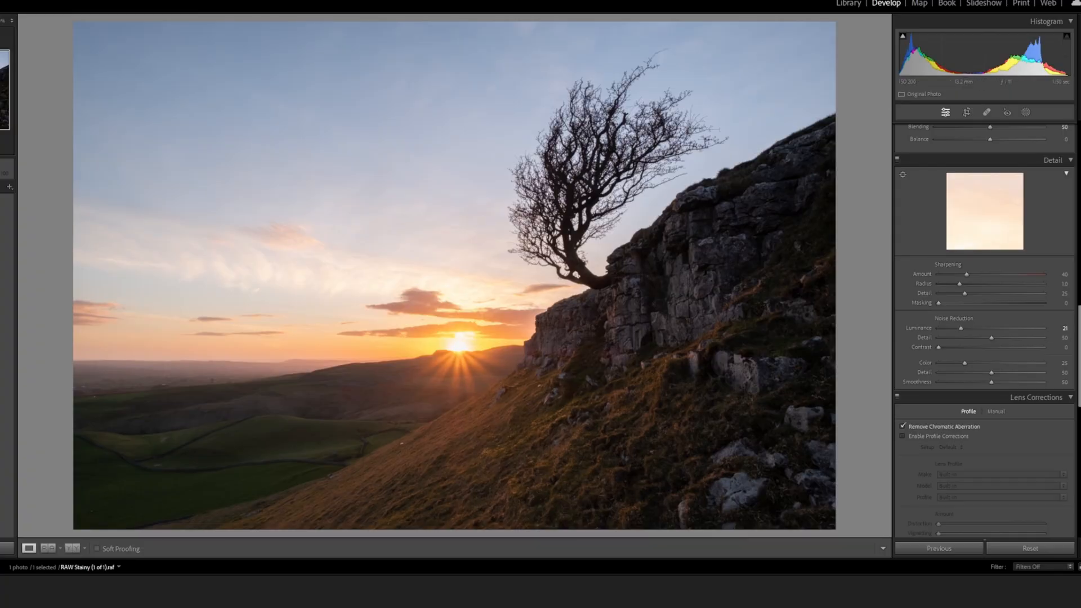
# Create a brush mask with Clarity 61 and paint it with a small brush over the sun rays on the hillside
pyautogui.scroll(10, 985, 338)
pyautogui.scroll(5, 985, 332)
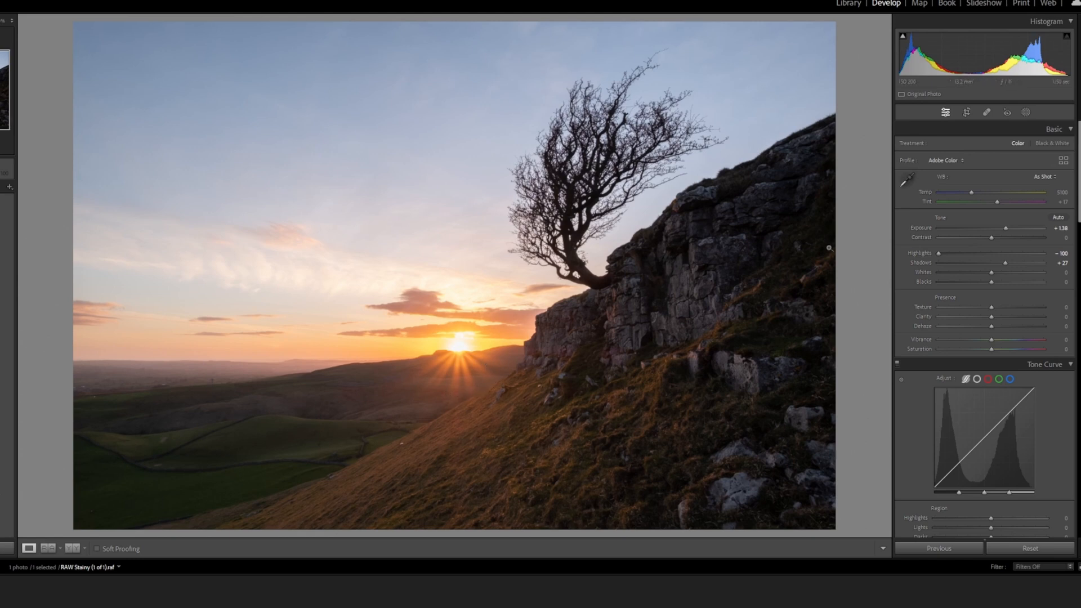
pyautogui.click(1025, 113)
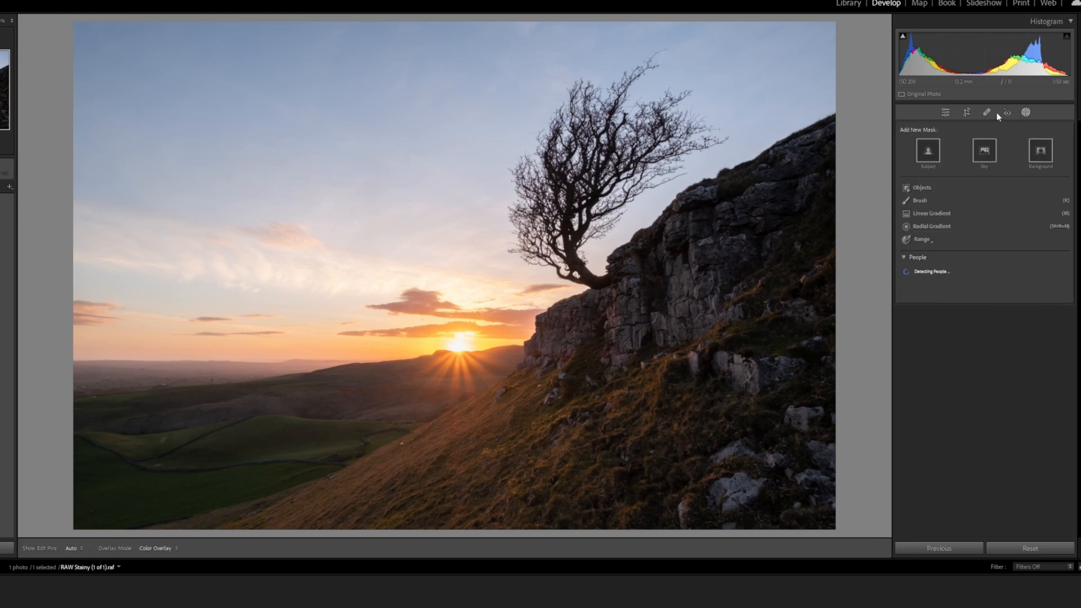
pyautogui.click(920, 201)
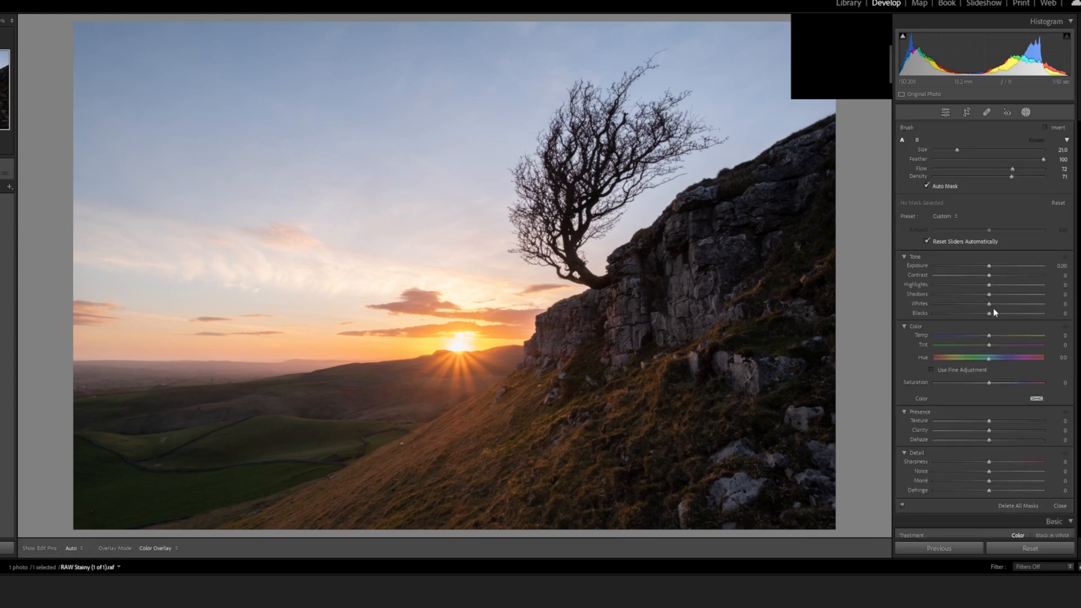
pyautogui.moveTo(1077, 189); pyautogui.dragTo(1079, 209)
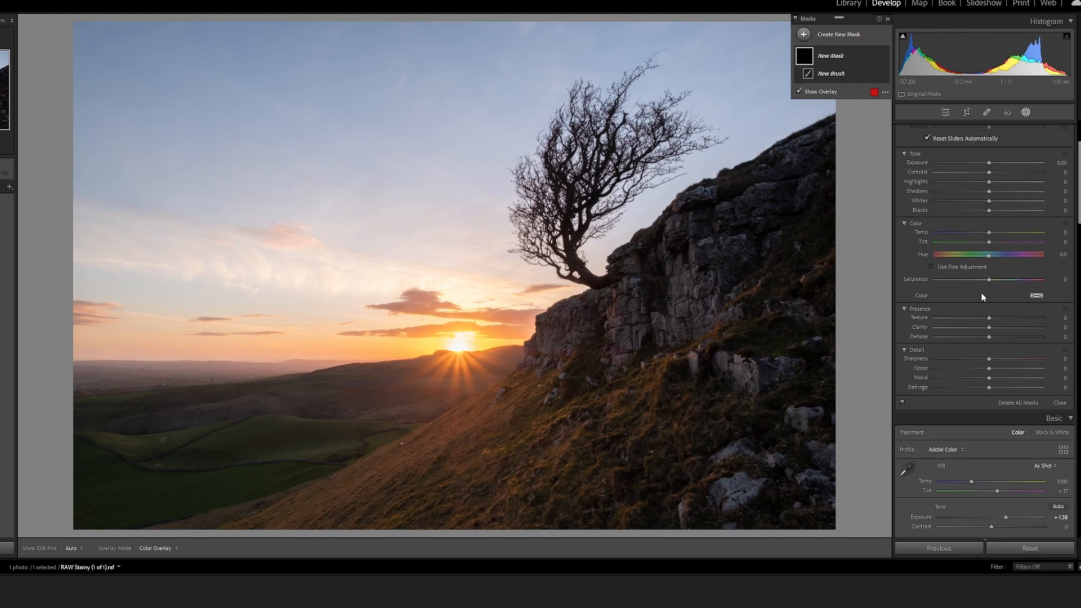
pyautogui.moveTo(991, 326); pyautogui.dragTo(1012, 327)
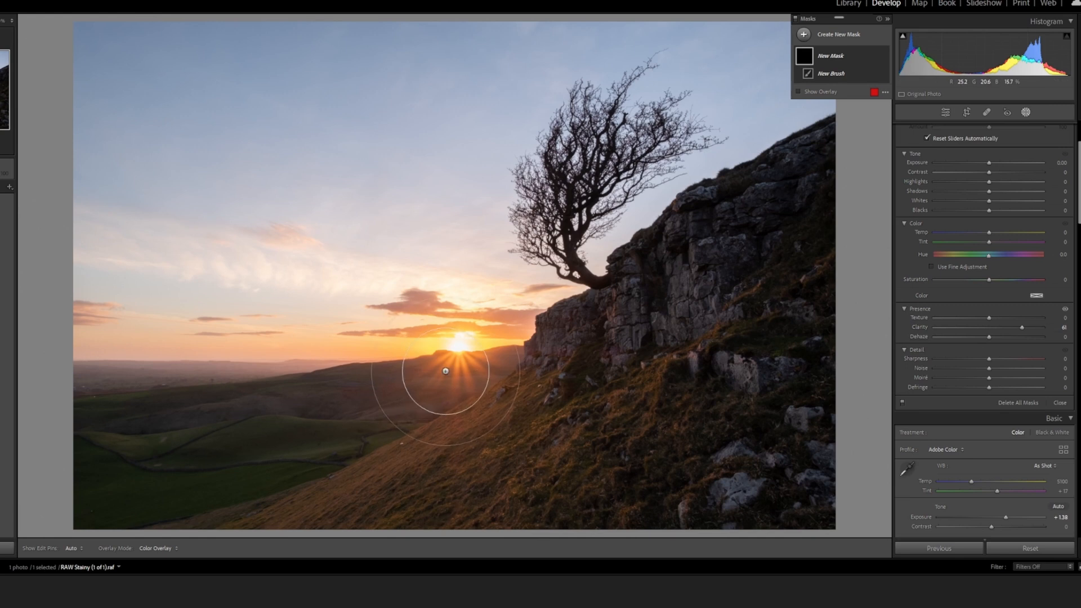
pyautogui.scroll(-3, 452, 379)
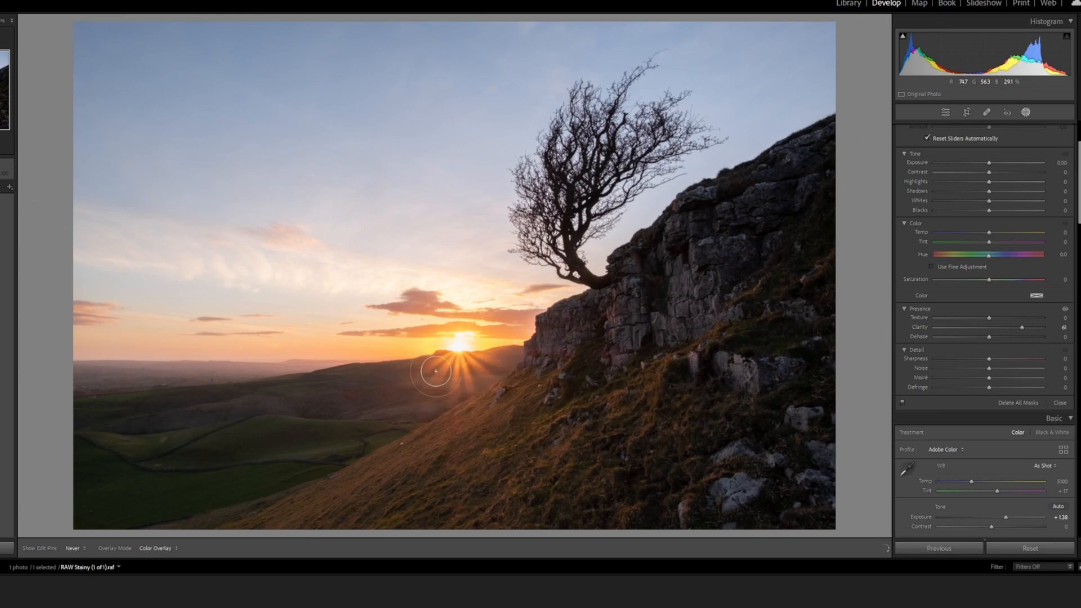
pyautogui.click(467, 373)
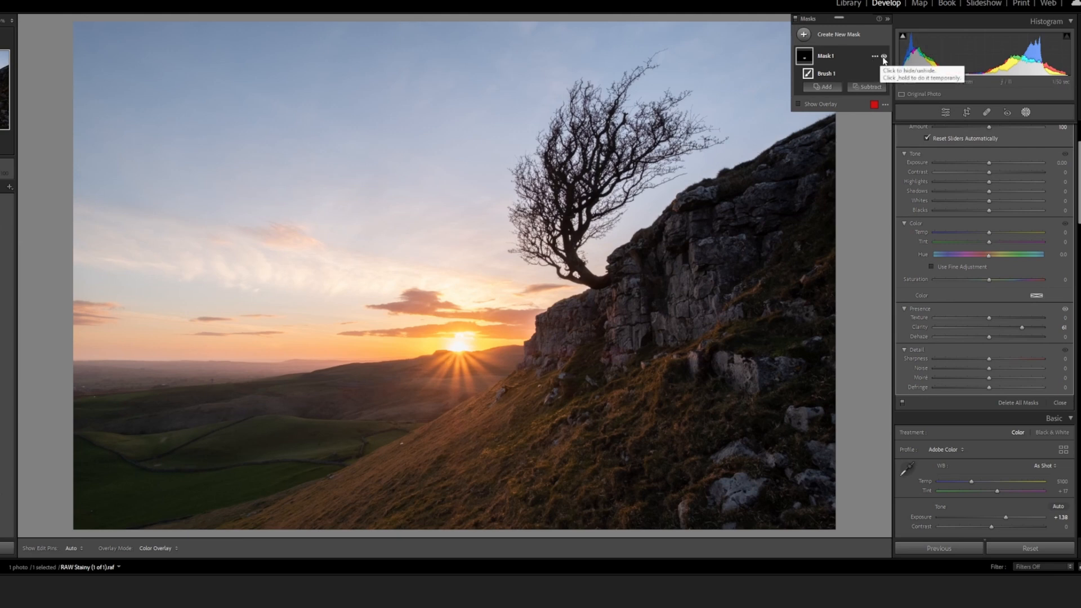
# Compare the photo with the sun-ray mask hidden and shown
pyautogui.click(884, 58)
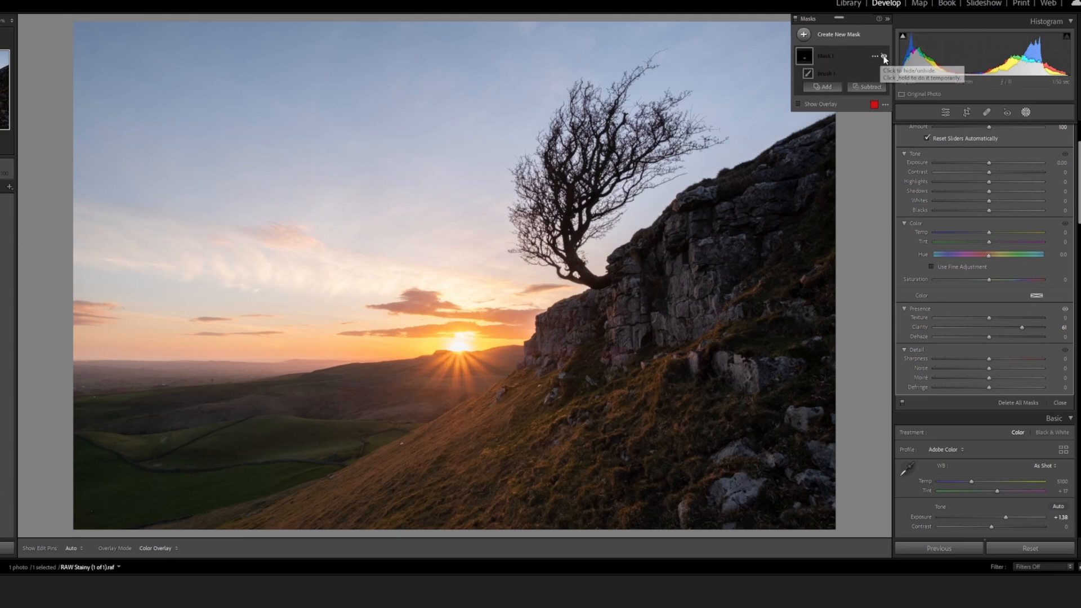
pyautogui.click(885, 58)
pyautogui.click(884, 58)
pyautogui.click(884, 58)
pyautogui.click(884, 58)
pyautogui.click(884, 58)
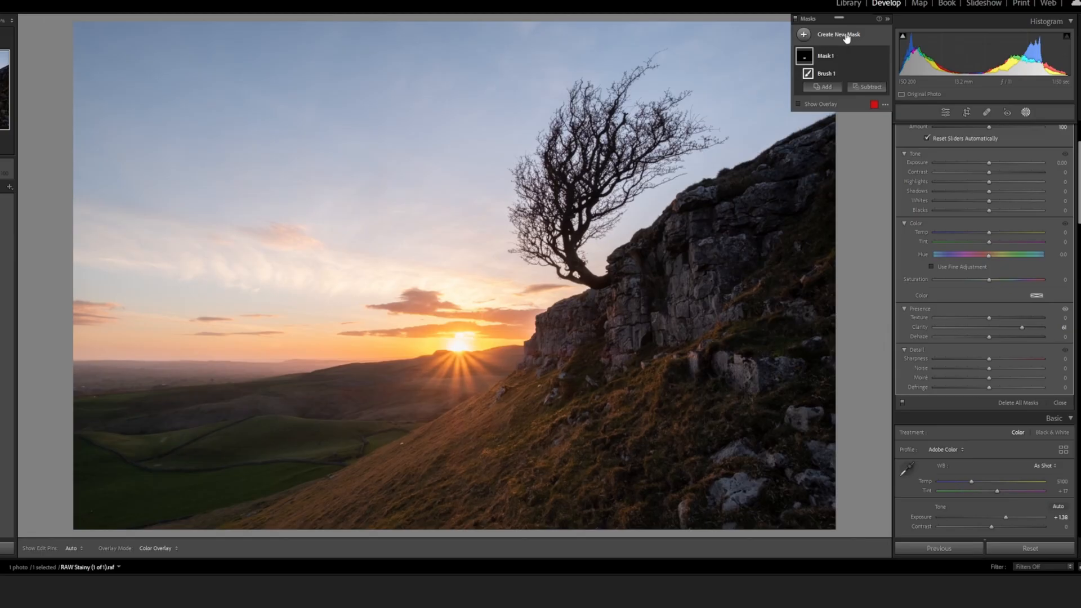
# Paint a second brush mask over the tree, raise its Texture well above 42, and leave masking
pyautogui.click(846, 38)
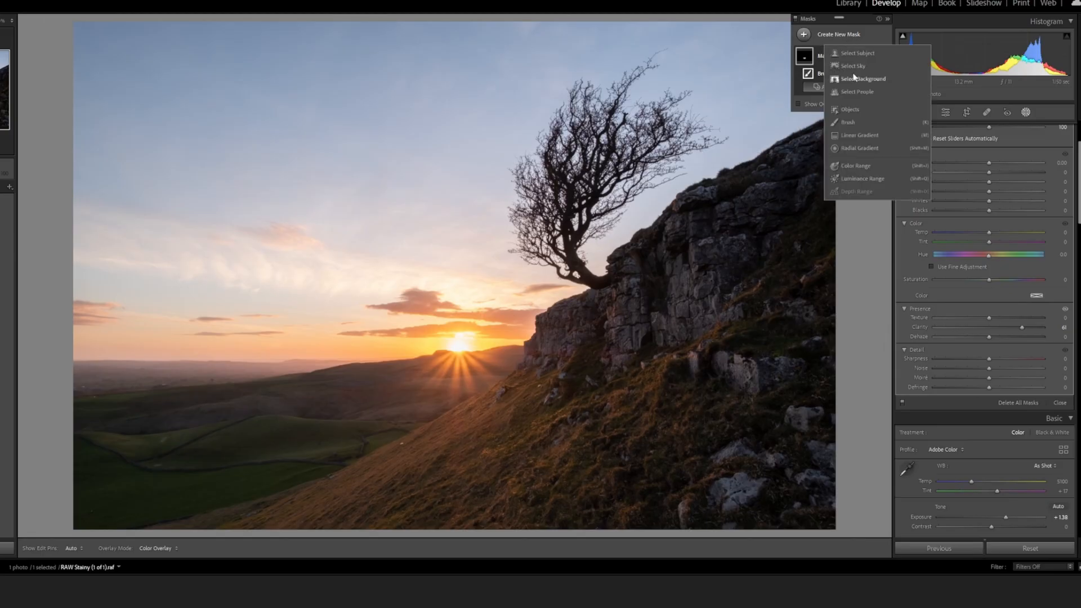
pyautogui.click(845, 123)
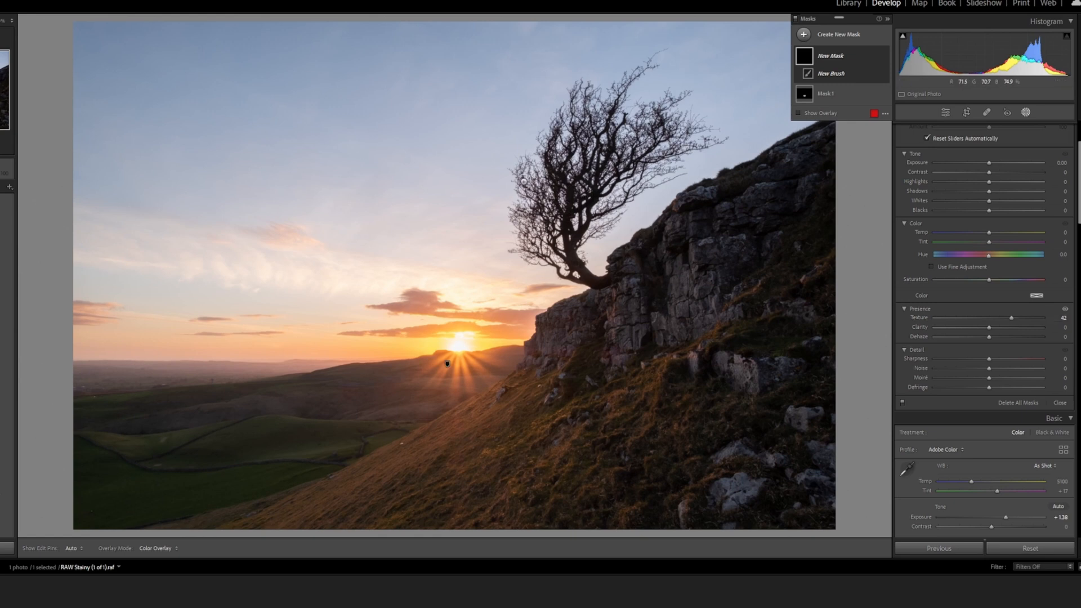
pyautogui.press('h')
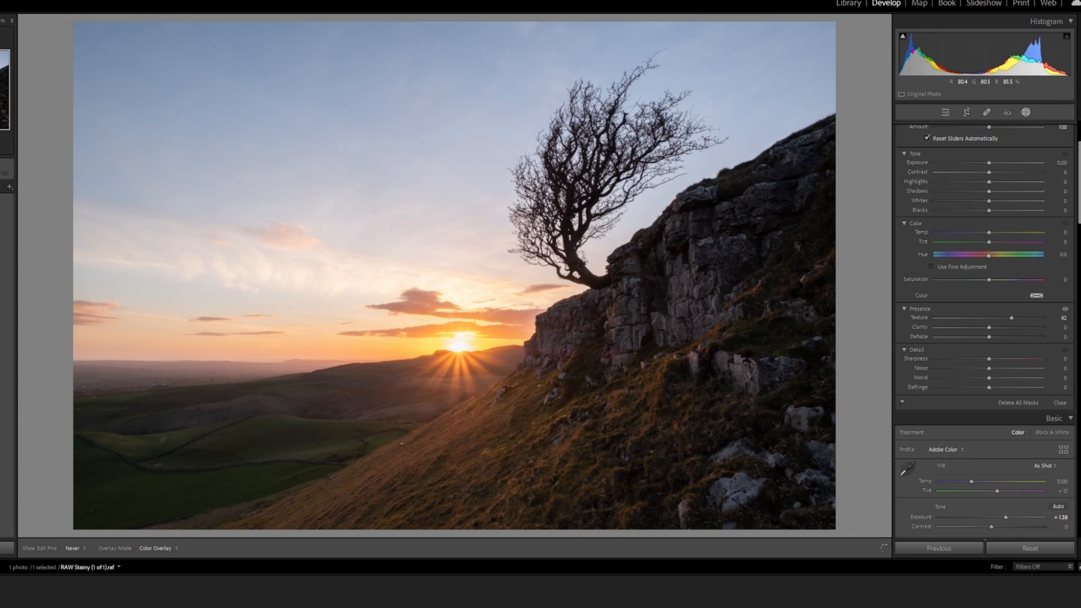
pyautogui.press('h')
pyautogui.press('h')
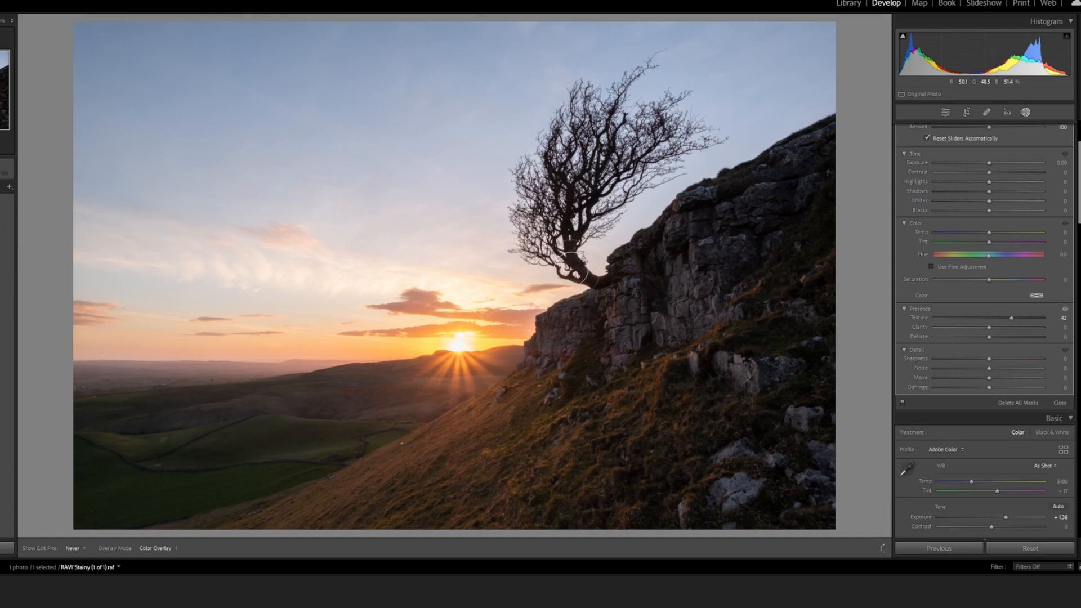
pyautogui.press('h')
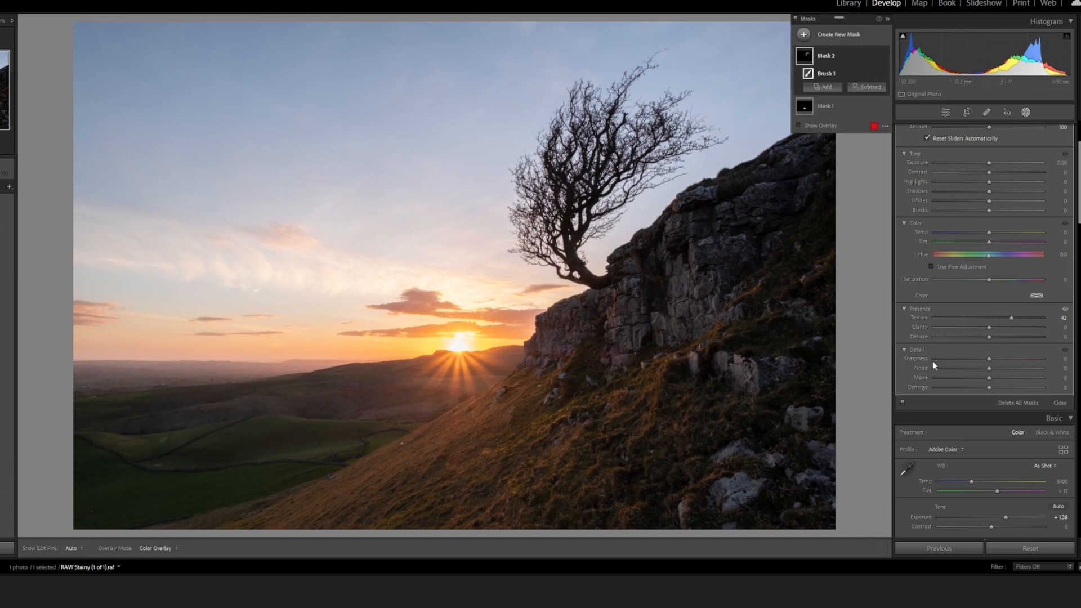
pyautogui.moveTo(1012, 318); pyautogui.dragTo(1036, 321)
pyautogui.click(1025, 113)
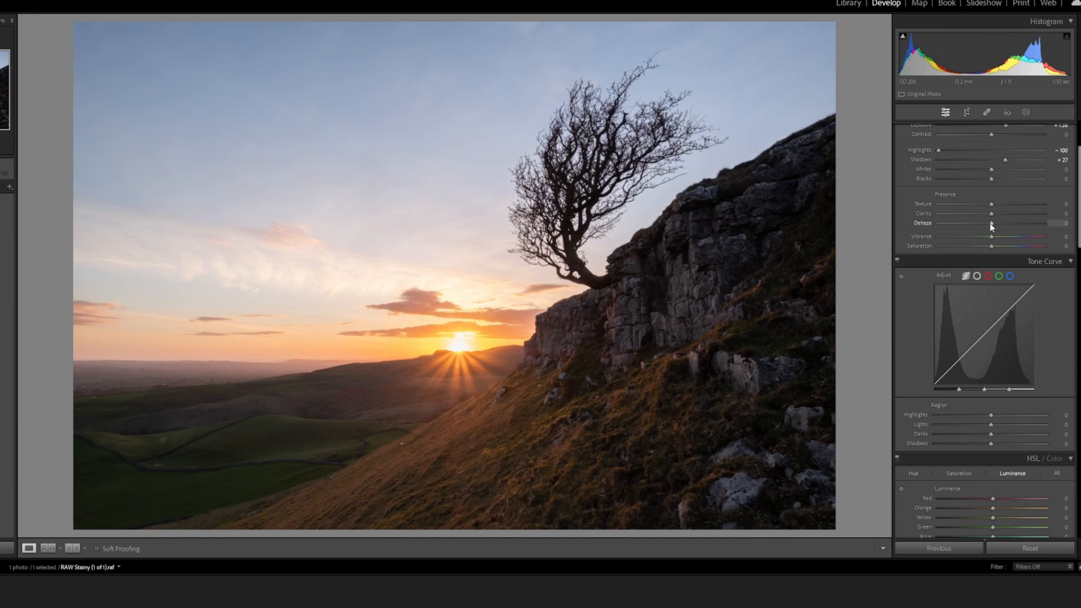
# Set the whole photo's Dehaze to −2
pyautogui.moveTo(992, 225); pyautogui.dragTo(990, 225)
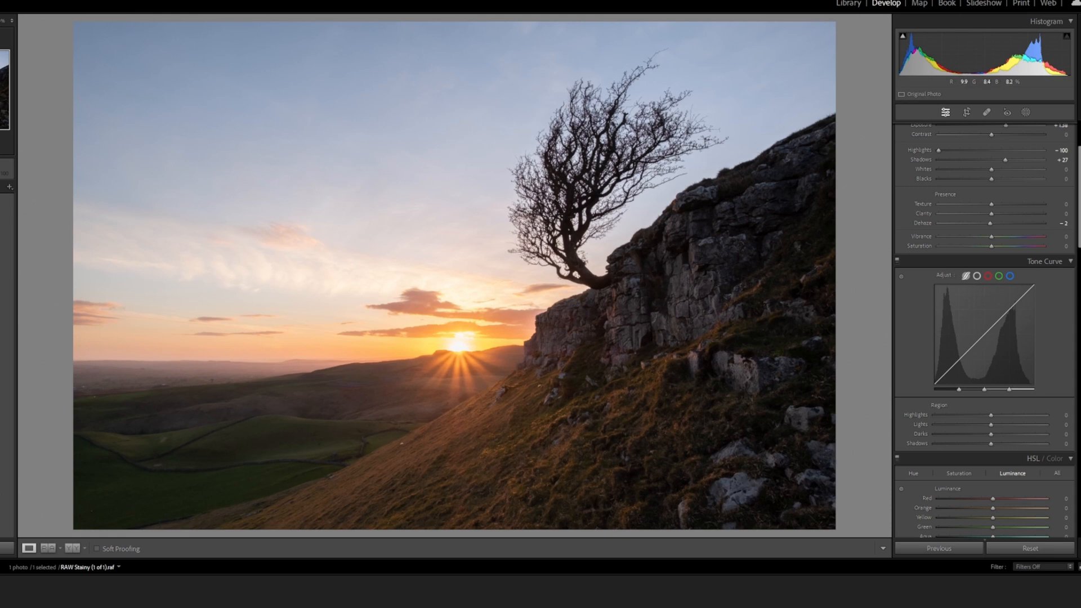
pyautogui.scroll(3, 985, 327)
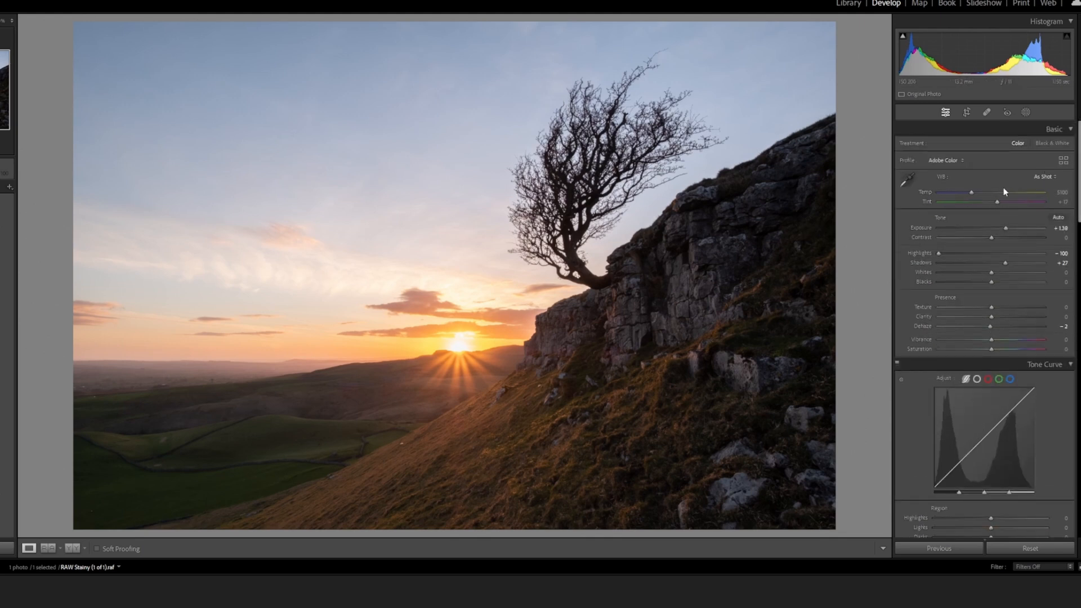
# Set the crop to a 1 x 1 aspect ratio and frame the sun near the lower-left thirds intersection with the whole tree inside
pyautogui.click(966, 112)
pyautogui.click(1039, 145)
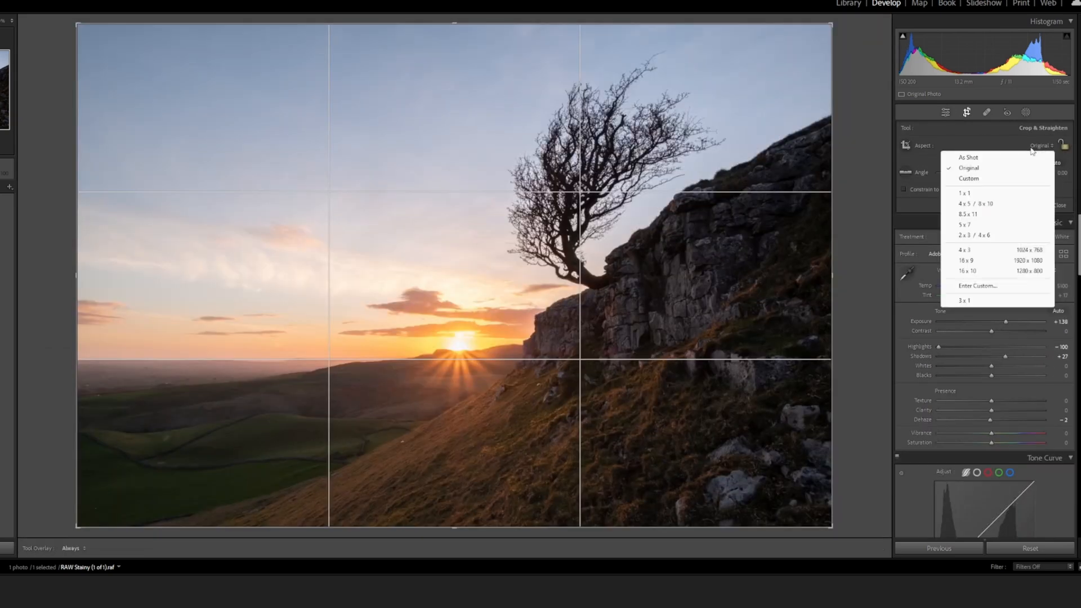
pyautogui.click(990, 194)
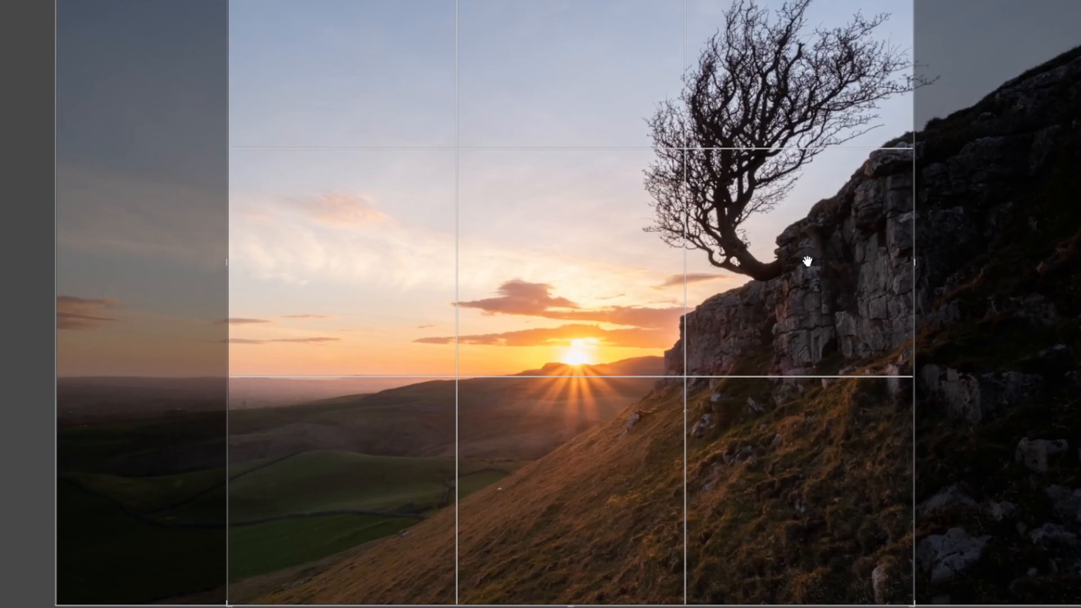
pyautogui.moveTo(632, 281); pyautogui.dragTo(611, 286)
pyautogui.moveTo(787, 280); pyautogui.dragTo(705, 285)
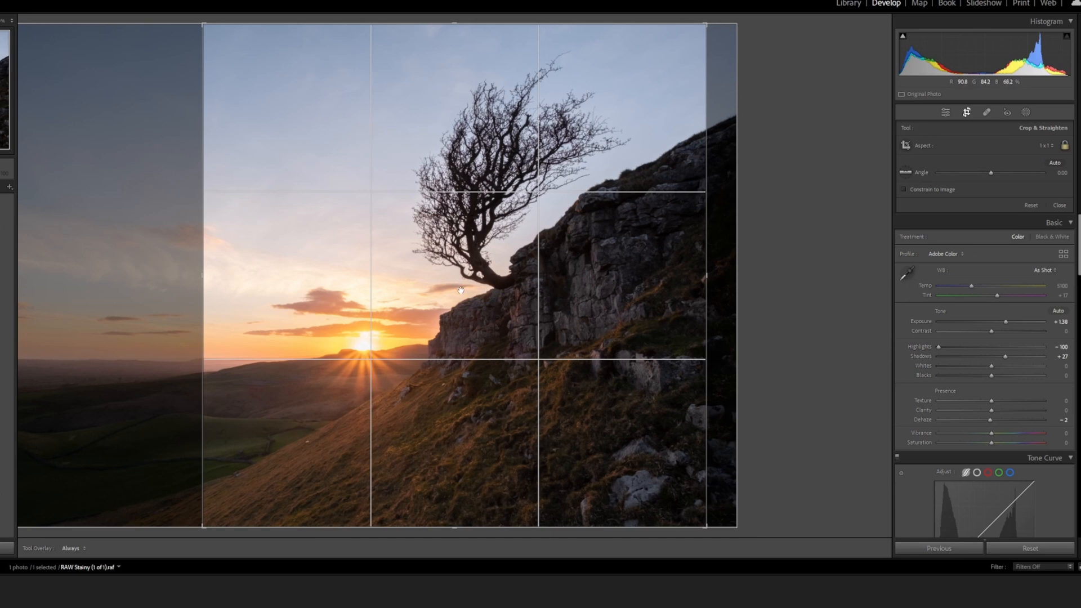
# Fine-tune the position of the square crop and apply it
pyautogui.moveTo(460, 288); pyautogui.dragTo(462, 291)
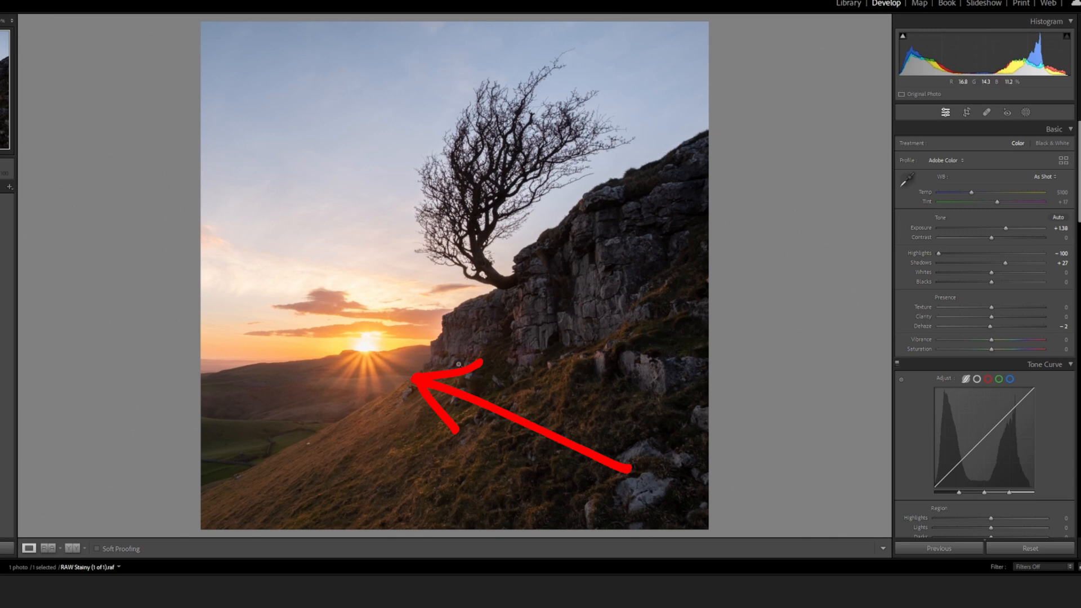
# Start a third brush mask with Exposure 0.48, Temp 6 and brush size 4 for warming and brightening sunlit areas
pyautogui.click(1024, 113)
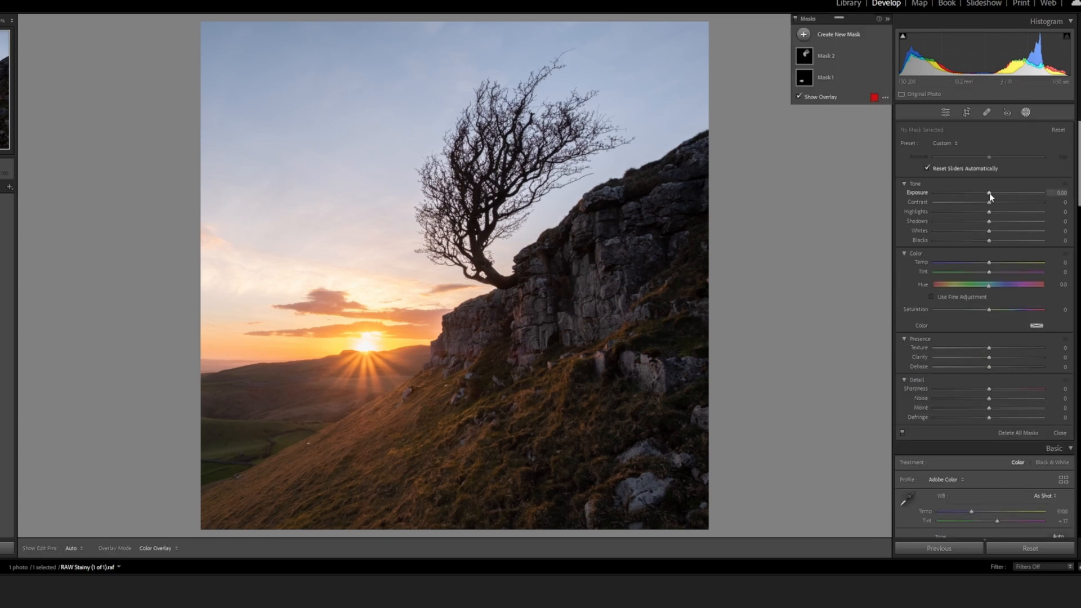
pyautogui.click(842, 36)
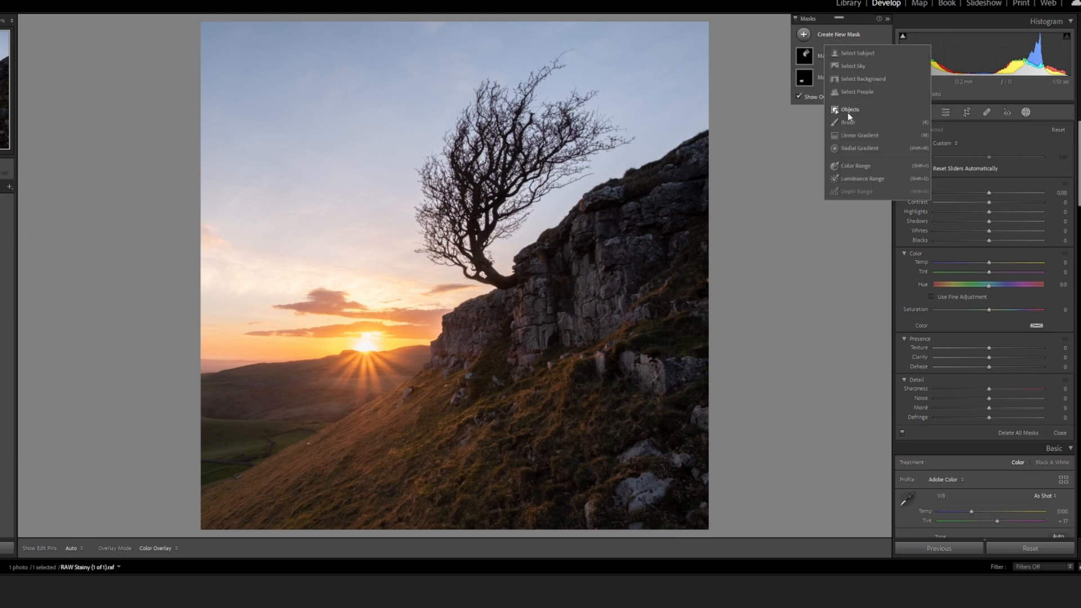
pyautogui.click(847, 124)
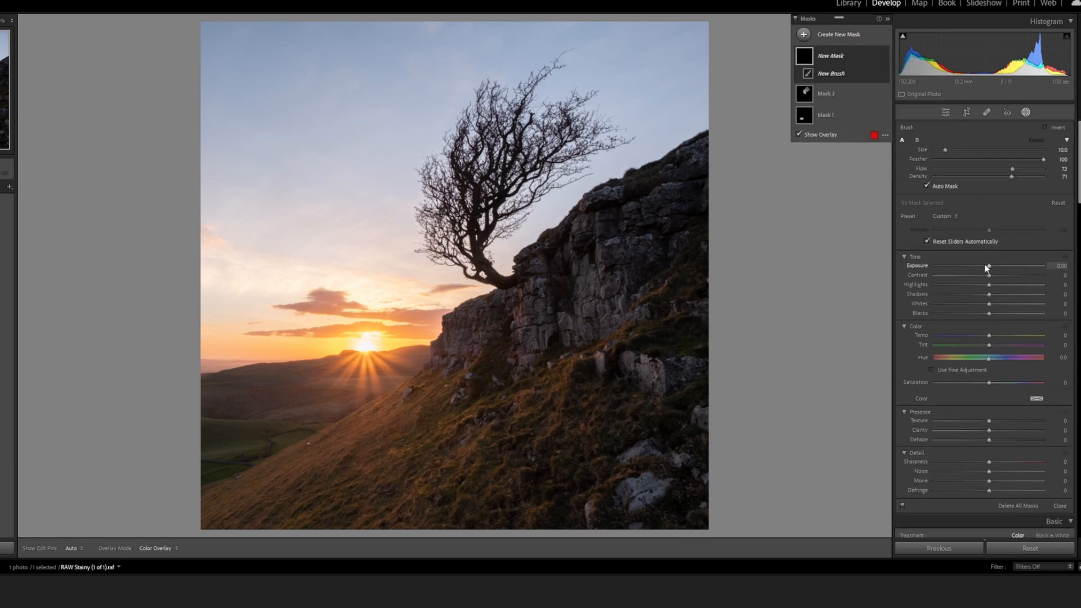
pyautogui.moveTo(990, 268); pyautogui.dragTo(995, 266)
pyautogui.scroll(-3, 559, 386)
pyautogui.scroll(-2, 559, 386)
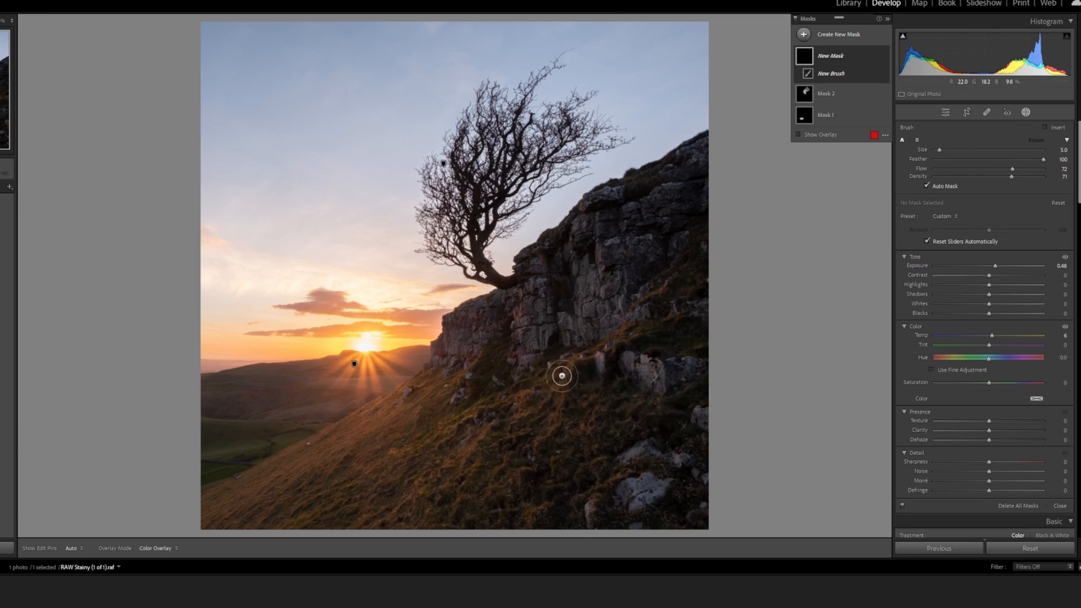
pyautogui.scroll(-1, 613, 360)
pyautogui.press('h')
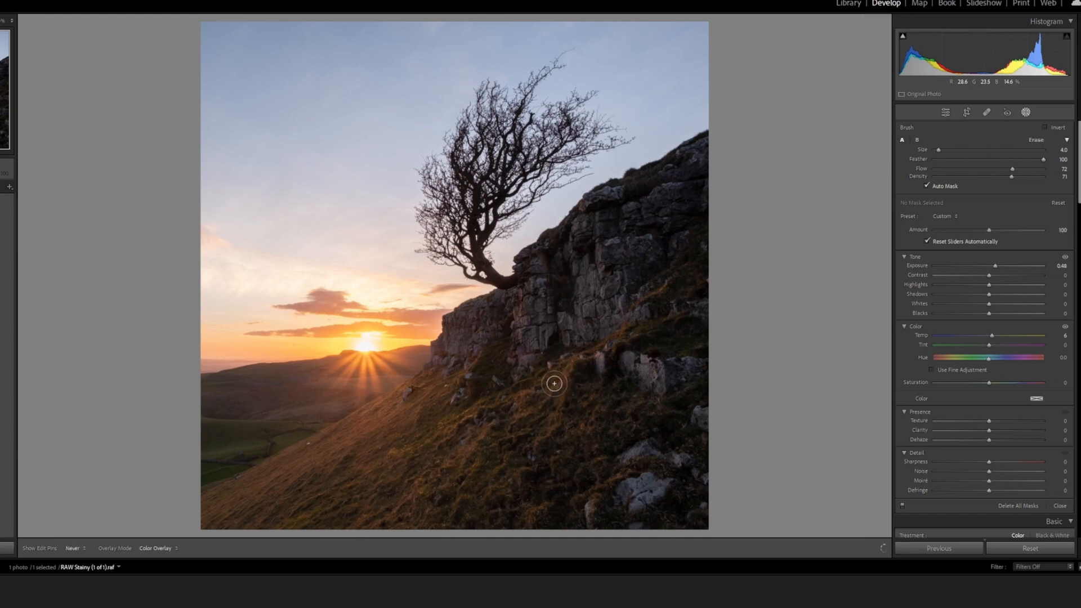
# Paint the mask over sunlit grass and rocks on the hillside and set its Exposure to 0.72
pyautogui.moveTo(616, 337)
pyautogui.mouseDown()
pyautogui.moveTo(575, 357)
pyautogui.moveTo(477, 450)
pyautogui.mouseUp()
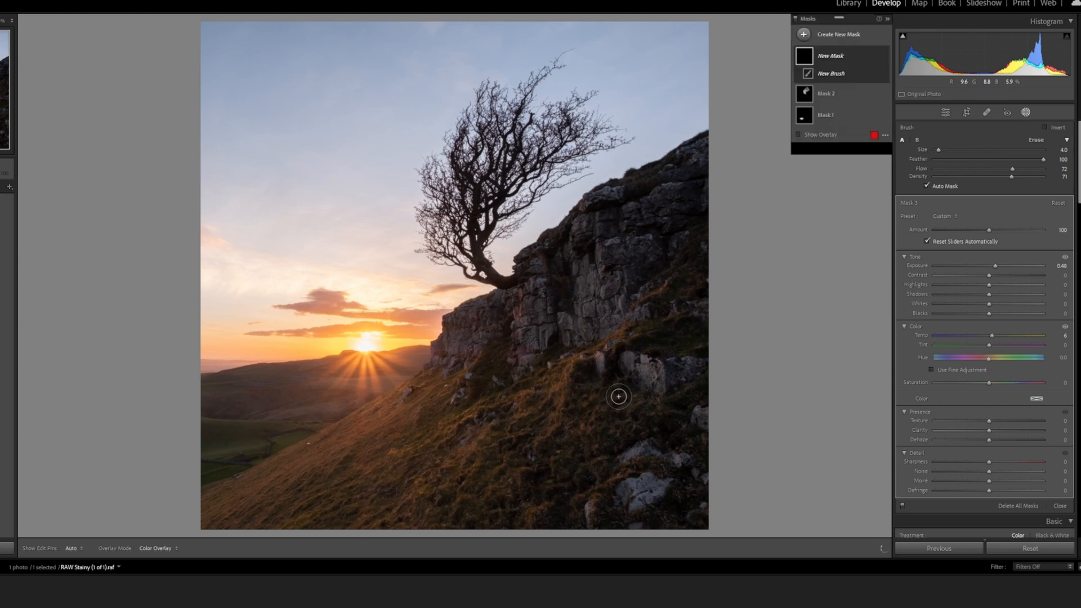
pyautogui.moveTo(637, 366); pyautogui.dragTo(648, 374)
pyautogui.moveTo(631, 492); pyautogui.dragTo(628, 495)
pyautogui.press('h')
pyautogui.moveTo(637, 458); pyautogui.dragTo(606, 475)
pyautogui.moveTo(599, 450)
pyautogui.mouseDown()
pyautogui.moveTo(579, 431)
pyautogui.moveTo(483, 440)
pyautogui.moveTo(466, 454)
pyautogui.moveTo(446, 428)
pyautogui.moveTo(437, 436)
pyautogui.moveTo(416, 397)
pyautogui.mouseUp()
pyautogui.moveTo(514, 299)
pyautogui.mouseDown()
pyautogui.moveTo(524, 356)
pyautogui.moveTo(514, 348)
pyautogui.mouseUp()
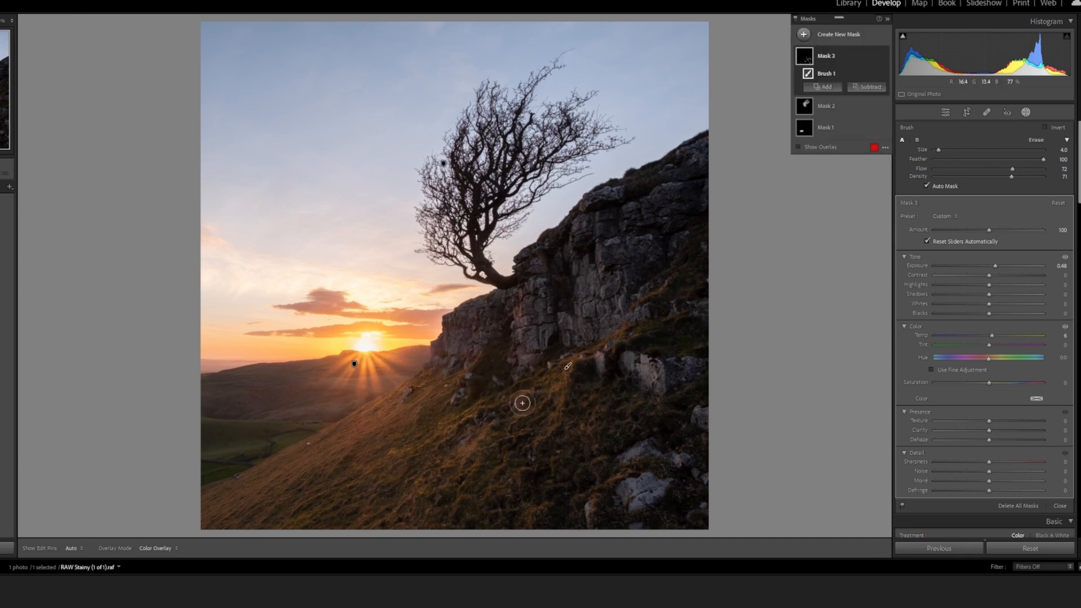
pyautogui.moveTo(556, 381)
pyautogui.mouseDown()
pyautogui.moveTo(552, 398)
pyautogui.moveTo(522, 405)
pyautogui.mouseUp()
pyautogui.moveTo(498, 476); pyautogui.dragTo(495, 485)
pyautogui.moveTo(476, 446); pyautogui.dragTo(472, 452)
pyautogui.moveTo(995, 267); pyautogui.dragTo(997, 267)
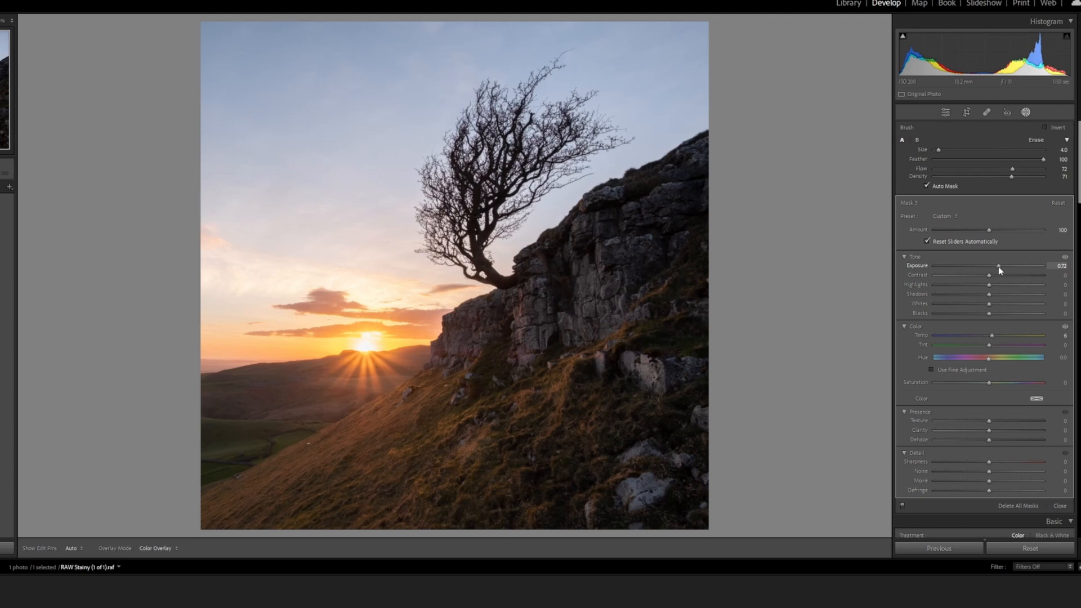
# Extend the mask over the lower grass, then over the small rocks and cliff face with brush sizes 1 and 2
pyautogui.moveTo(424, 488)
pyautogui.mouseDown()
pyautogui.moveTo(400, 460)
pyautogui.moveTo(391, 468)
pyautogui.mouseUp()
pyautogui.scroll(-3, 393, 463)
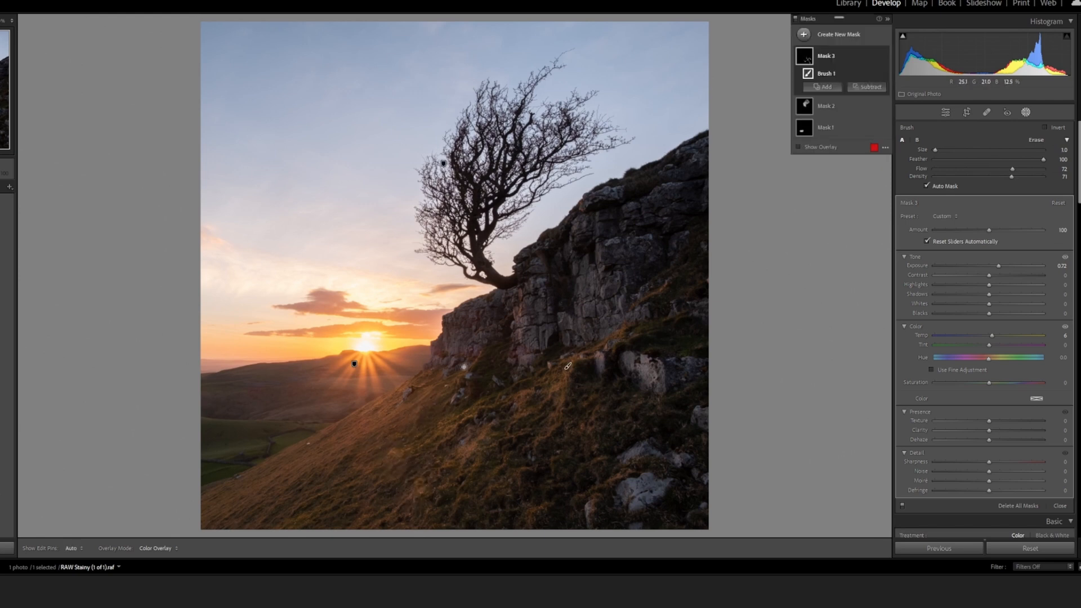
pyautogui.moveTo(473, 359); pyautogui.dragTo(425, 395)
pyautogui.moveTo(518, 312); pyautogui.dragTo(522, 337)
pyautogui.press(']')
pyautogui.moveTo(599, 272); pyautogui.dragTo(600, 289)
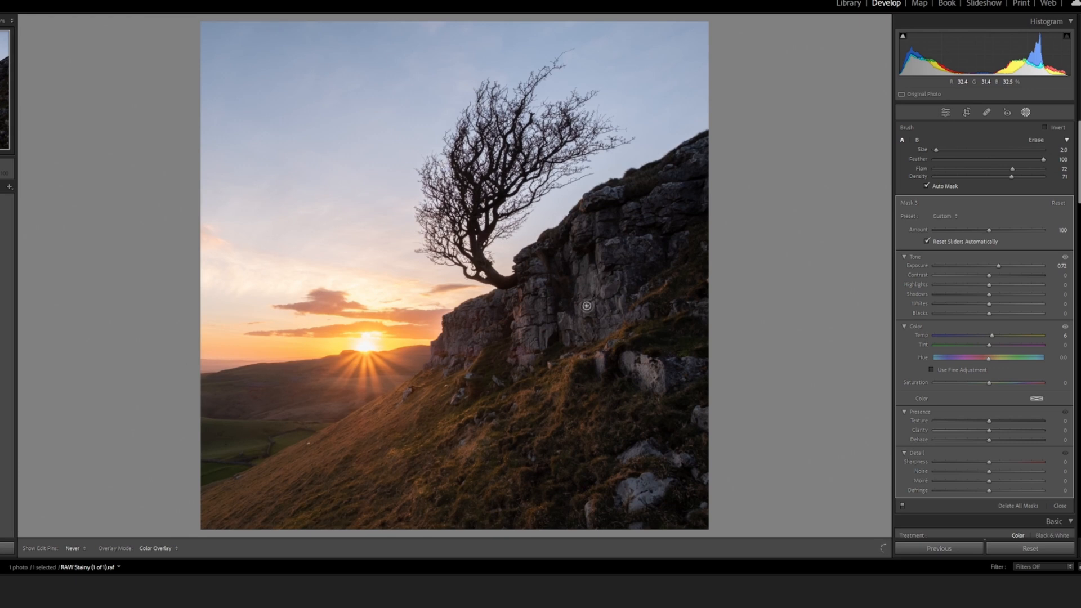
pyautogui.moveTo(612, 321); pyautogui.dragTo(646, 299)
pyautogui.moveTo(619, 335); pyautogui.dragTo(617, 336)
pyautogui.moveTo(523, 312)
pyautogui.mouseDown()
pyautogui.moveTo(520, 333)
pyautogui.moveTo(520, 308)
pyautogui.mouseUp()
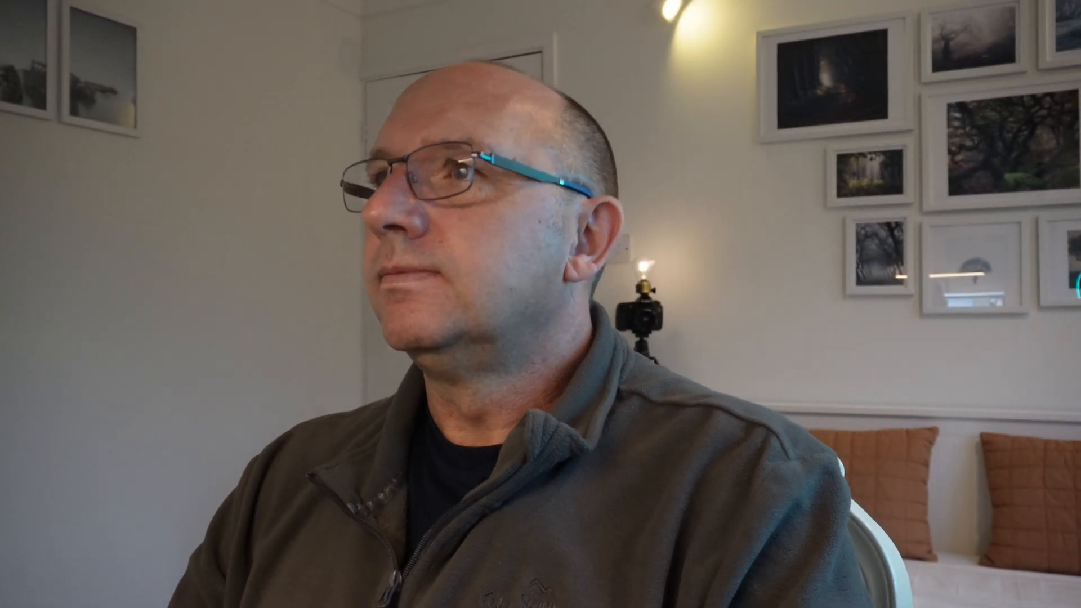
# Add a circular radial gradient mask centred on the sun, reaching the cliff edge and the grassy slope below
pyautogui.click(845, 36)
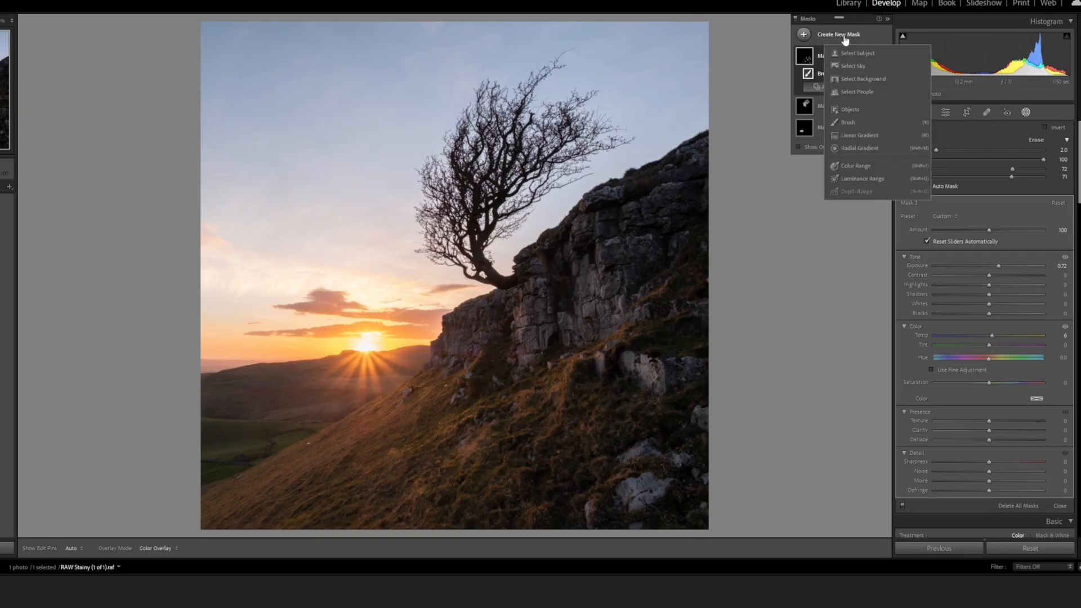
pyautogui.click(851, 148)
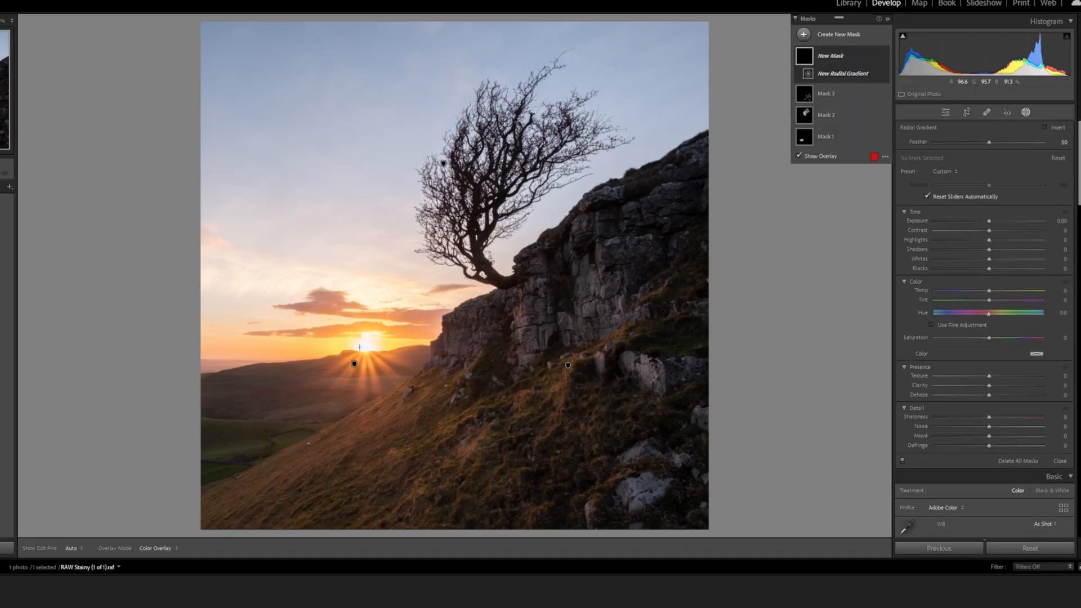
pyautogui.moveTo(362, 348); pyautogui.dragTo(483, 457)
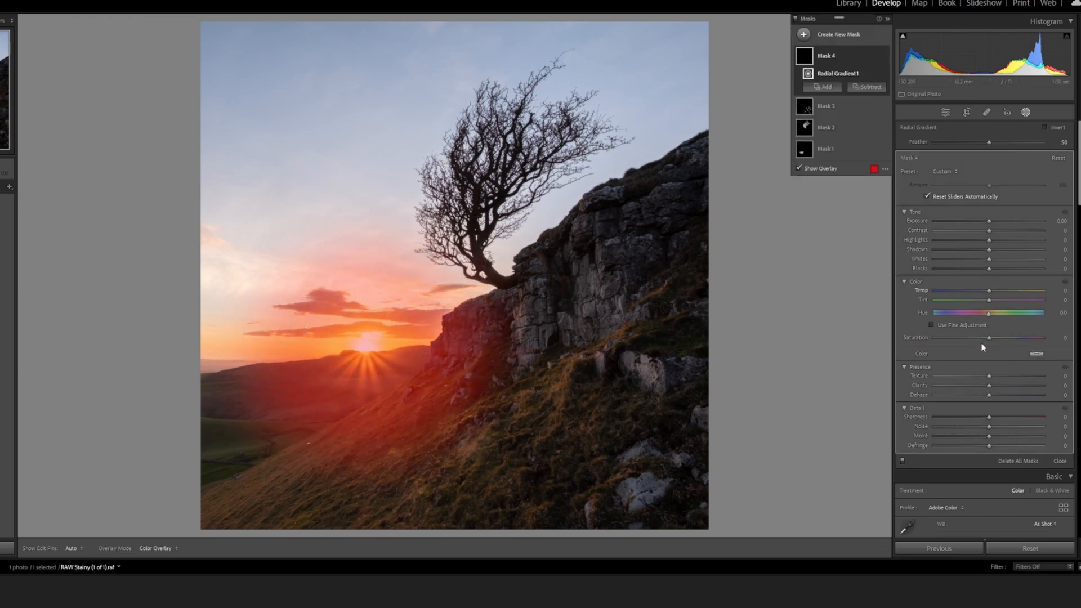
# Set the radial mask's Dehaze to −4 and Temp to 7, and leave masking
pyautogui.click(989, 395)
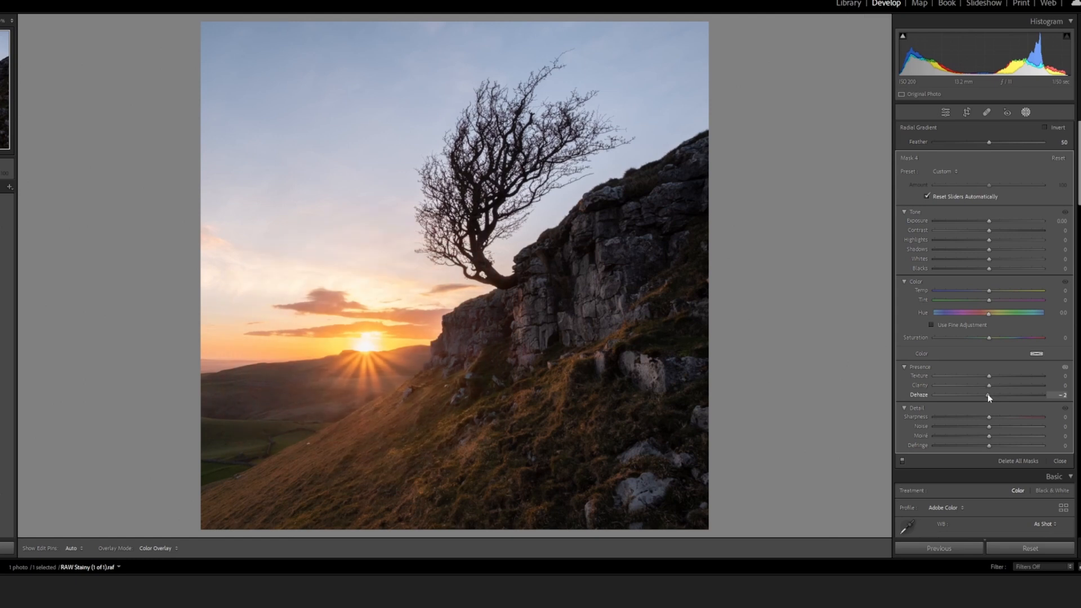
pyautogui.moveTo(986, 395); pyautogui.dragTo(986, 395)
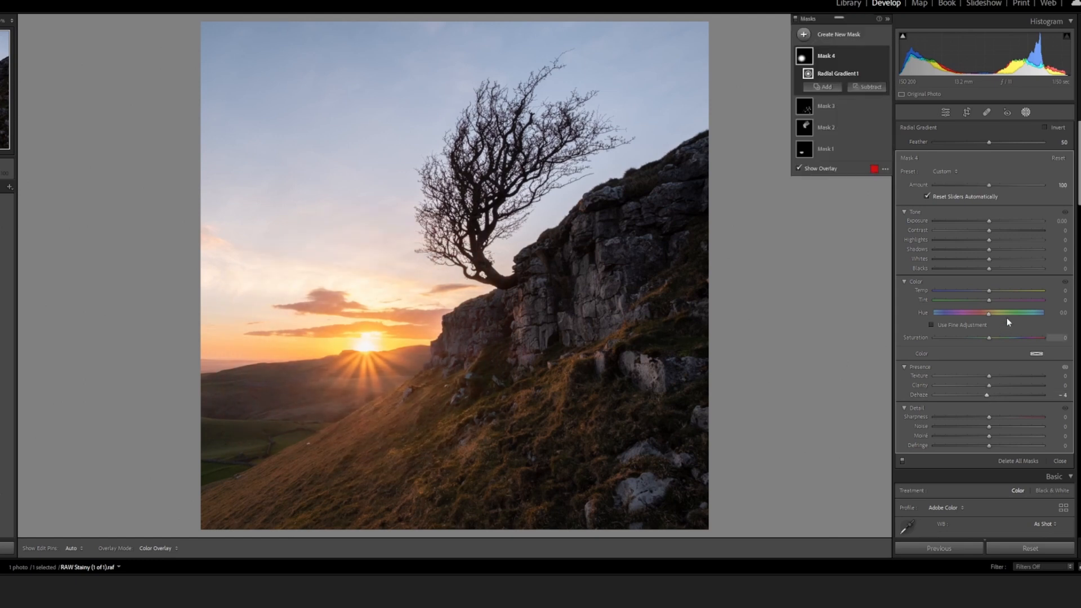
pyautogui.click(990, 291)
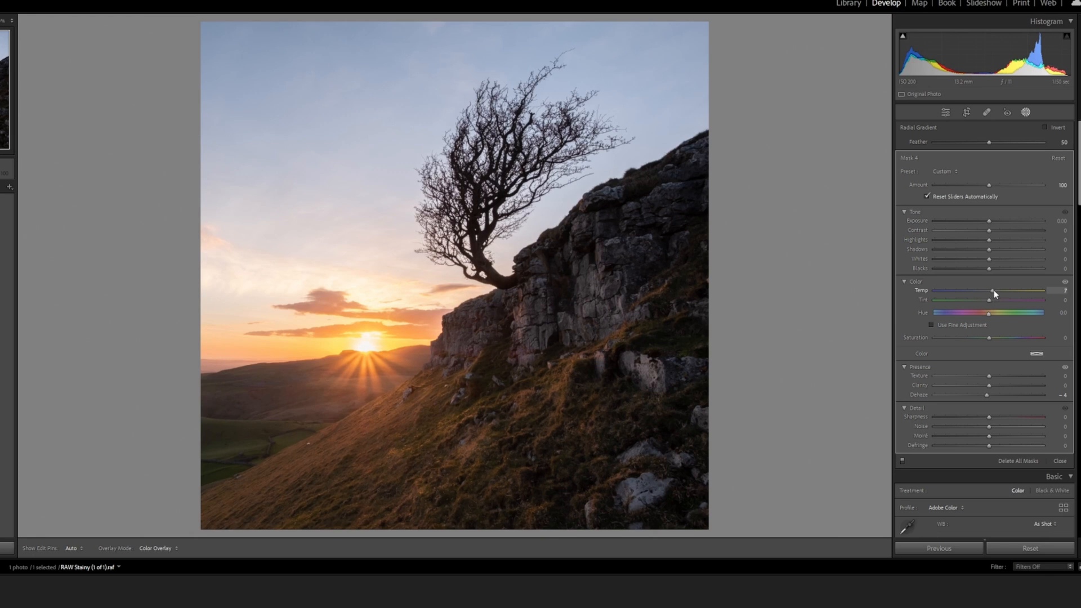
pyautogui.moveTo(994, 289); pyautogui.dragTo(994, 289)
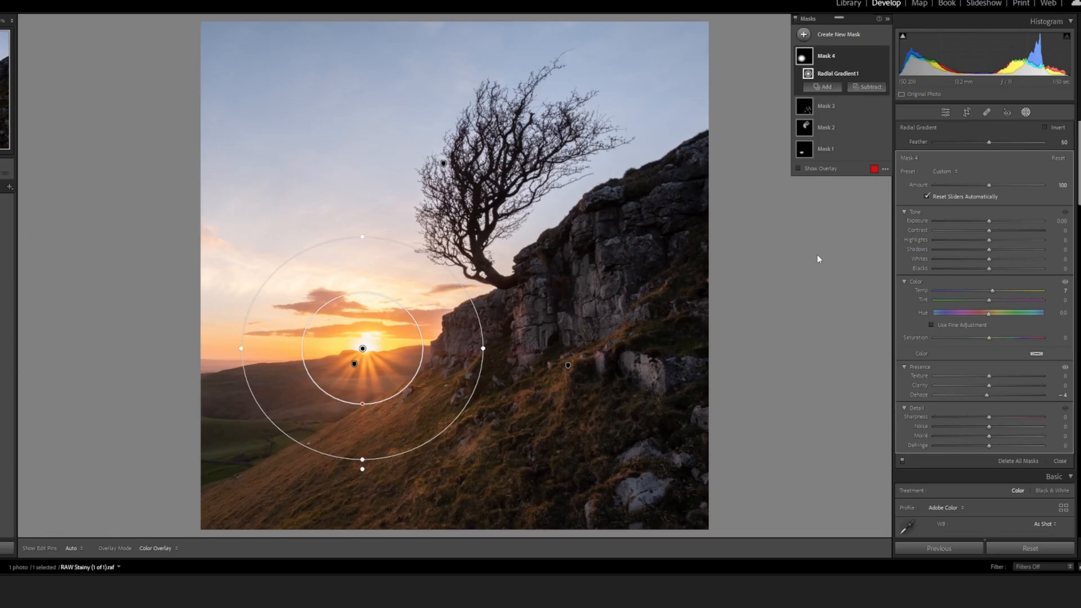
pyautogui.click(1025, 113)
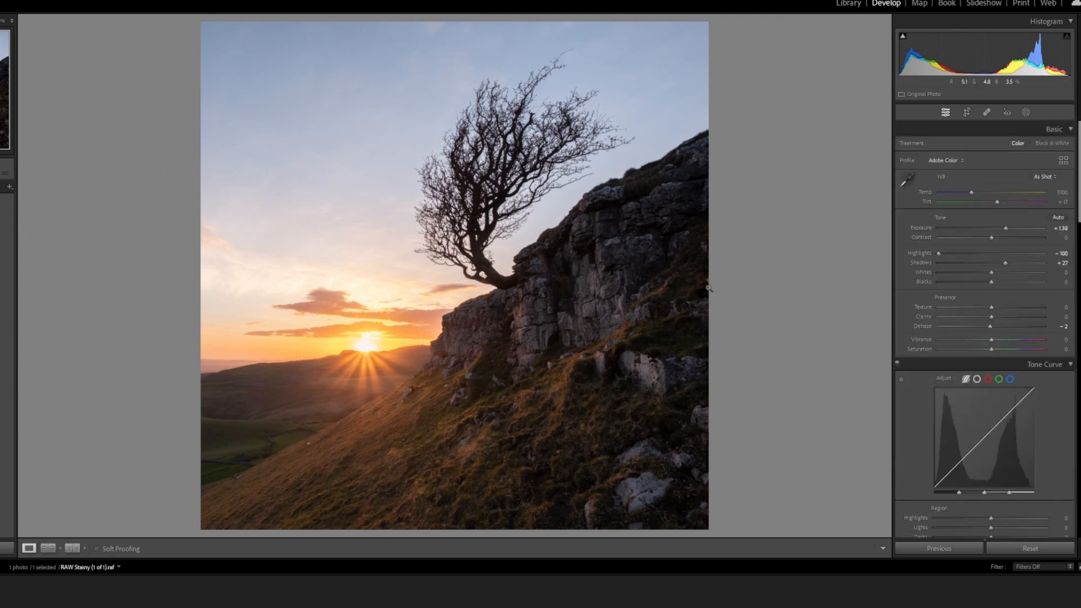
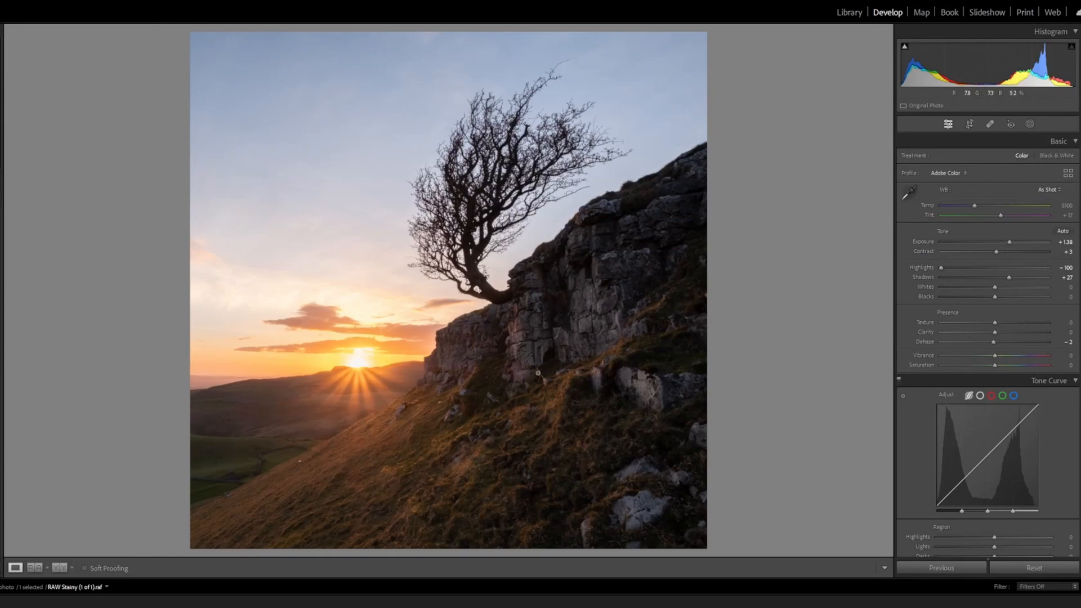
# Create a new brush mask for the cliff base with Saturation −35 and a brush size of 8
pyautogui.click(510, 374)
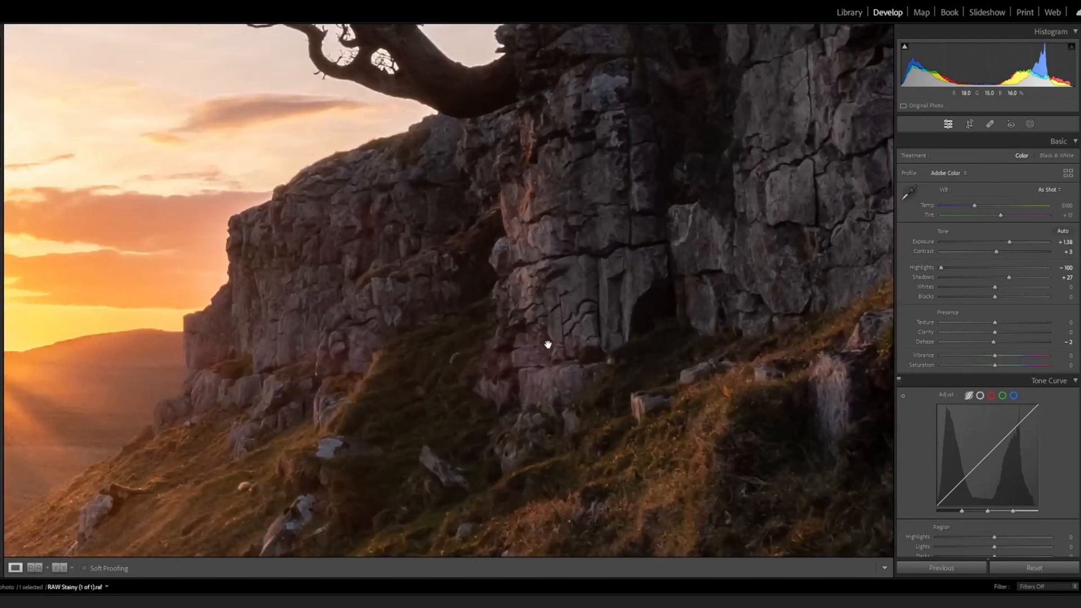
pyautogui.click(1030, 125)
pyautogui.click(803, 44)
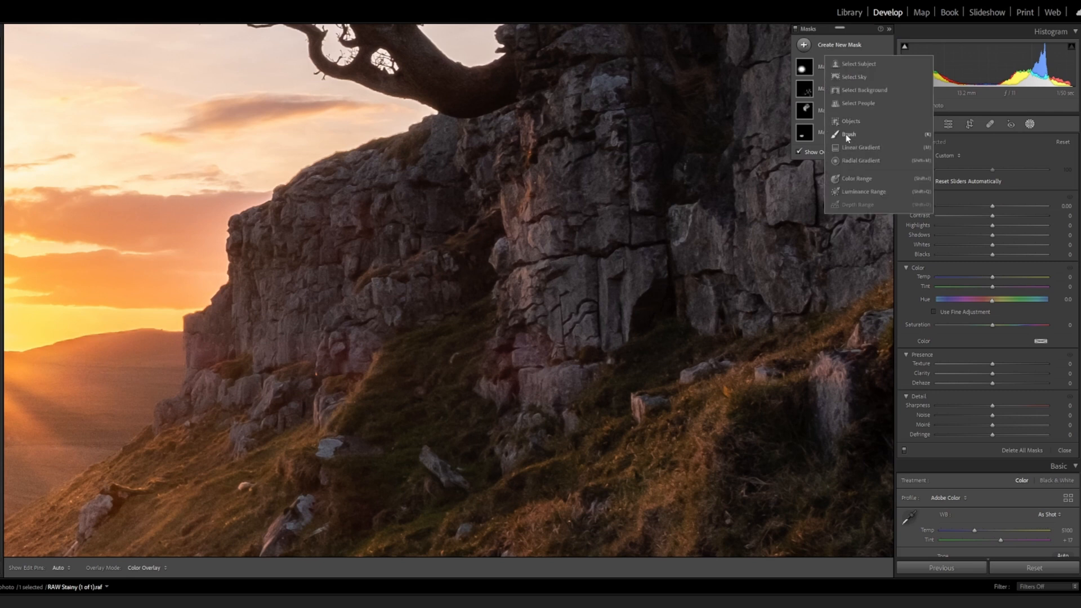
pyautogui.click(846, 134)
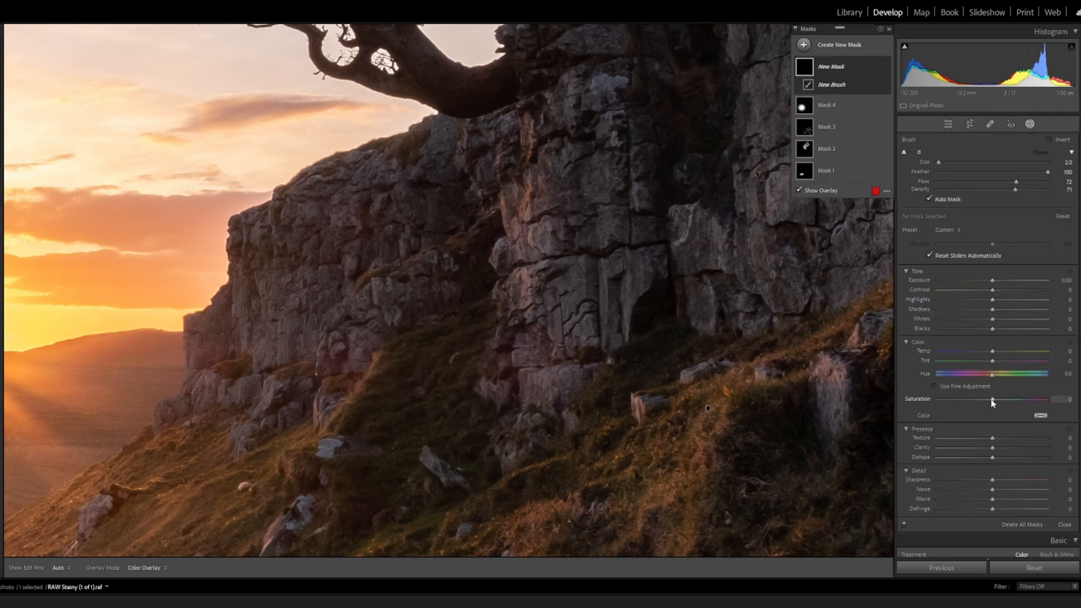
pyautogui.moveTo(987, 400); pyautogui.dragTo(969, 403)
pyautogui.scroll(6, 536, 349)
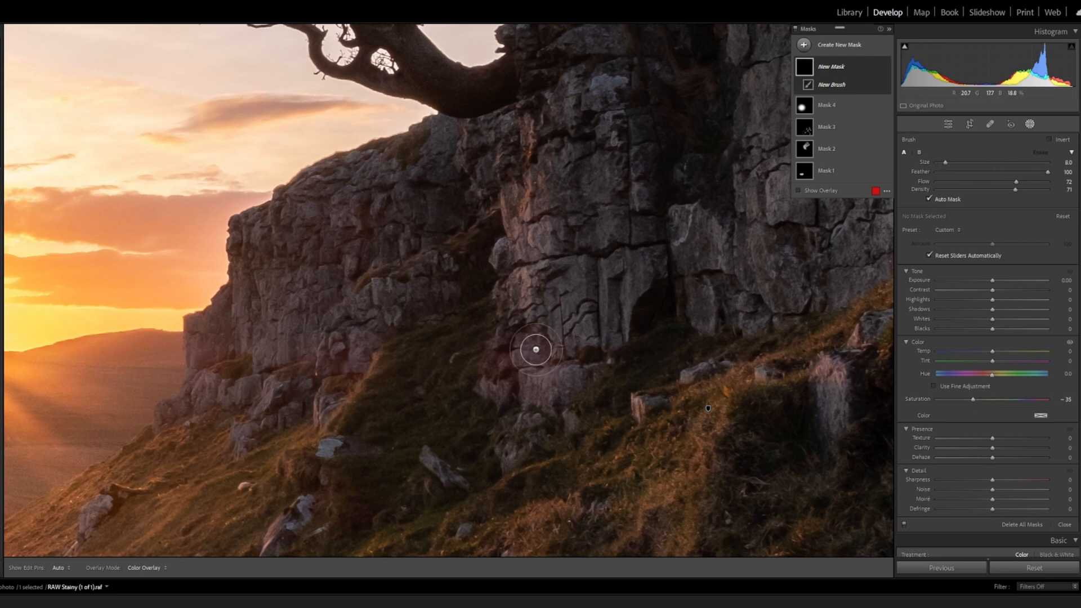
# Paint the desaturating mask over the reddish patches at the foot of the cliff and on the lower rocks beside the slope
pyautogui.moveTo(533, 349)
pyautogui.mouseDown()
pyautogui.moveTo(518, 385)
pyautogui.moveTo(546, 383)
pyautogui.moveTo(544, 354)
pyautogui.moveTo(529, 347)
pyautogui.moveTo(500, 367)
pyautogui.moveTo(538, 367)
pyautogui.moveTo(539, 330)
pyautogui.moveTo(511, 352)
pyautogui.moveTo(535, 354)
pyautogui.moveTo(504, 360)
pyautogui.mouseUp()
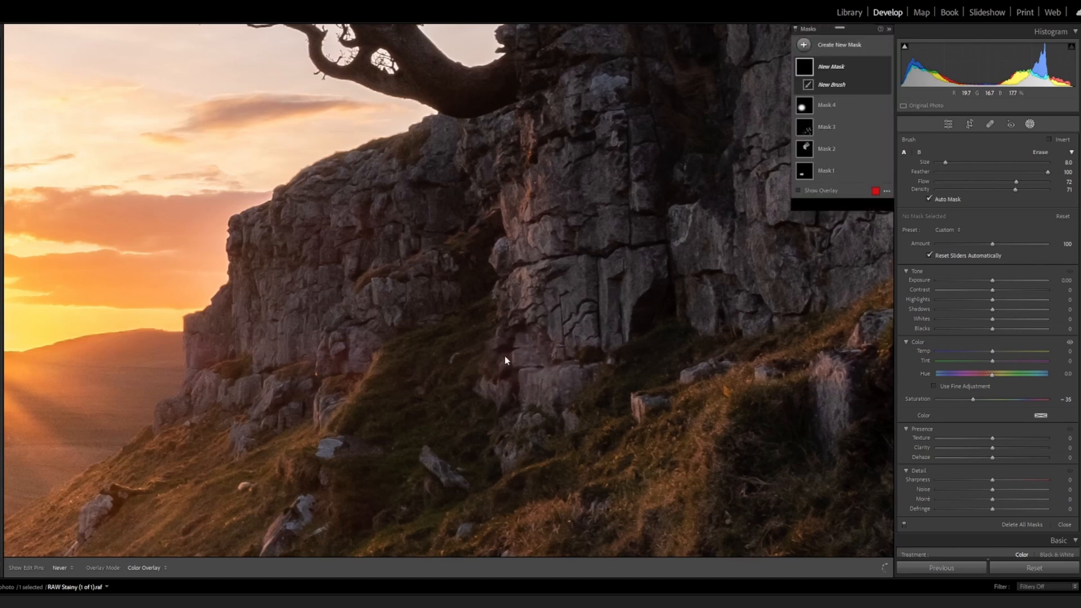
pyautogui.moveTo(341, 348)
pyautogui.mouseDown()
pyautogui.moveTo(349, 354)
pyautogui.moveTo(220, 350)
pyautogui.moveTo(330, 356)
pyautogui.mouseUp()
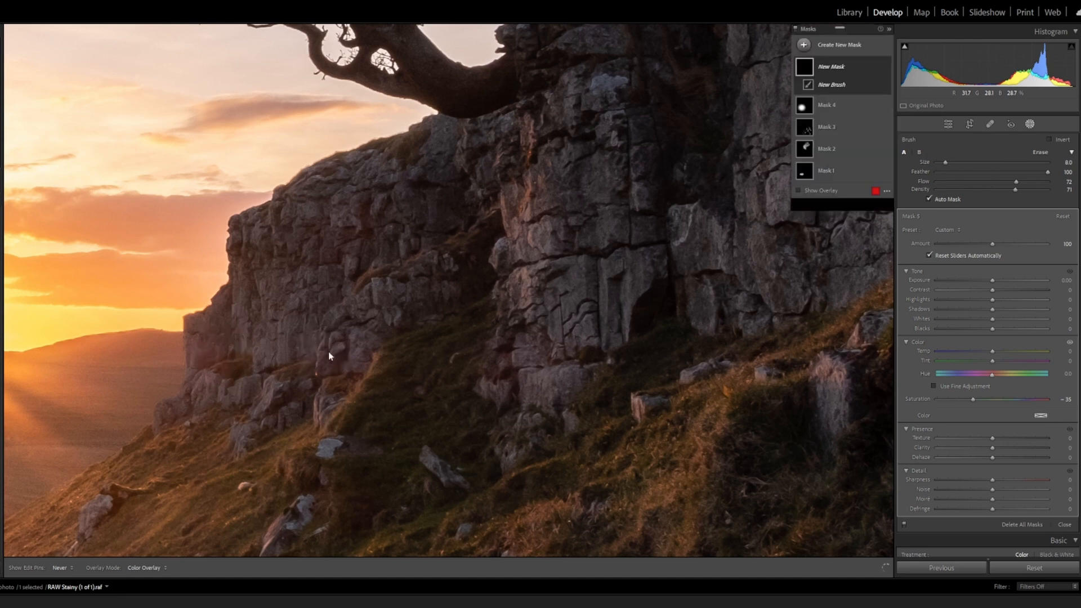
pyautogui.moveTo(542, 357)
pyautogui.mouseDown()
pyautogui.moveTo(512, 343)
pyautogui.moveTo(505, 379)
pyautogui.moveTo(574, 383)
pyautogui.mouseUp()
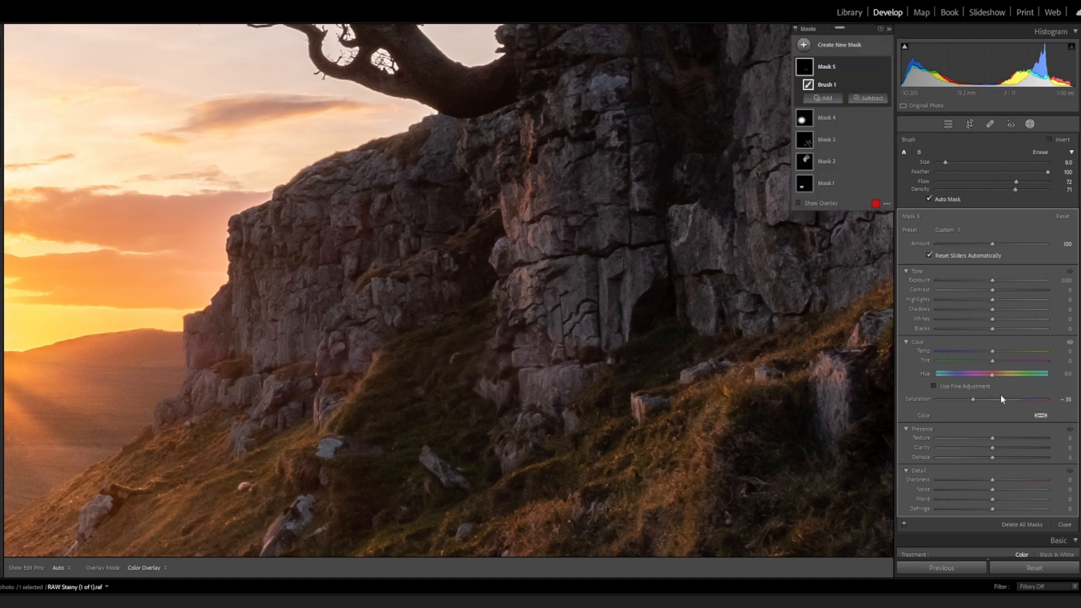
# Set the mask's Saturation to −51, extend it over the lower cliff rocks with brush size 7, and leave masking
pyautogui.moveTo(972, 402); pyautogui.dragTo(964, 402)
pyautogui.press('[')
pyautogui.click(324, 350)
pyautogui.moveTo(340, 350)
pyautogui.mouseDown()
pyautogui.moveTo(354, 355)
pyautogui.moveTo(357, 338)
pyautogui.mouseUp()
pyautogui.moveTo(393, 295); pyautogui.dragTo(443, 288)
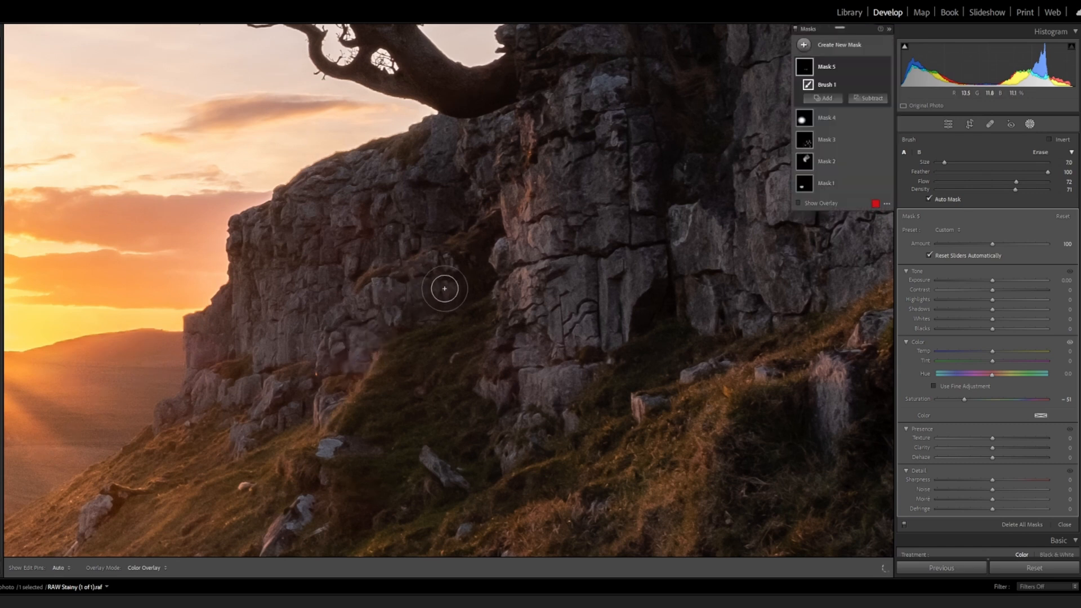
pyautogui.moveTo(509, 276)
pyautogui.mouseDown()
pyautogui.moveTo(505, 372)
pyautogui.moveTo(535, 381)
pyautogui.mouseUp()
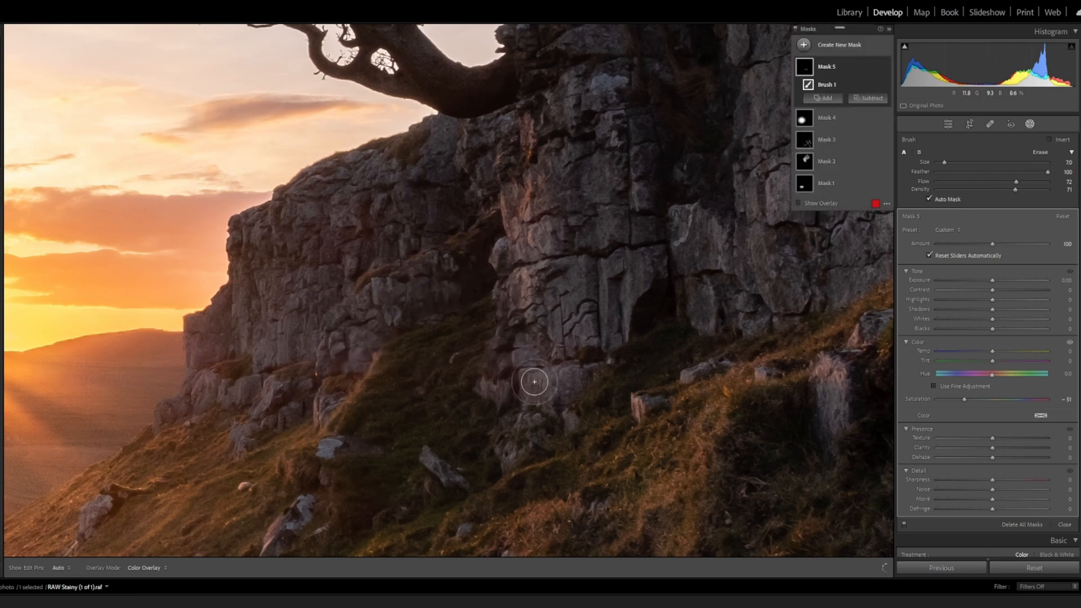
pyautogui.click(1028, 125)
pyautogui.click(671, 268)
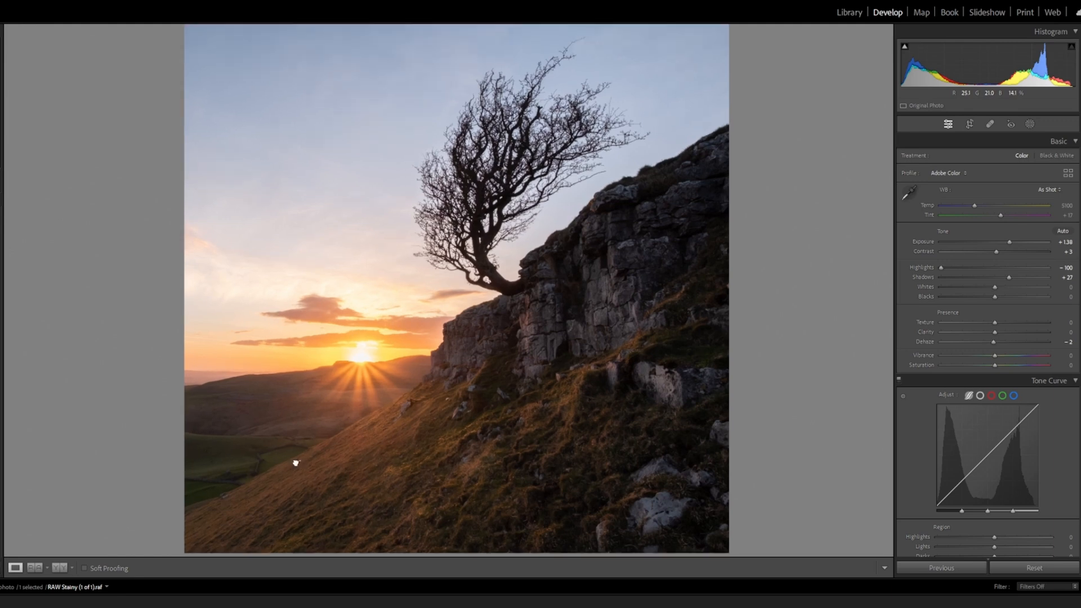
# Remove the two small white spots on the grassy slope with the Remove tool at size 37
pyautogui.click(302, 466)
pyautogui.moveTo(313, 463); pyautogui.dragTo(293, 433)
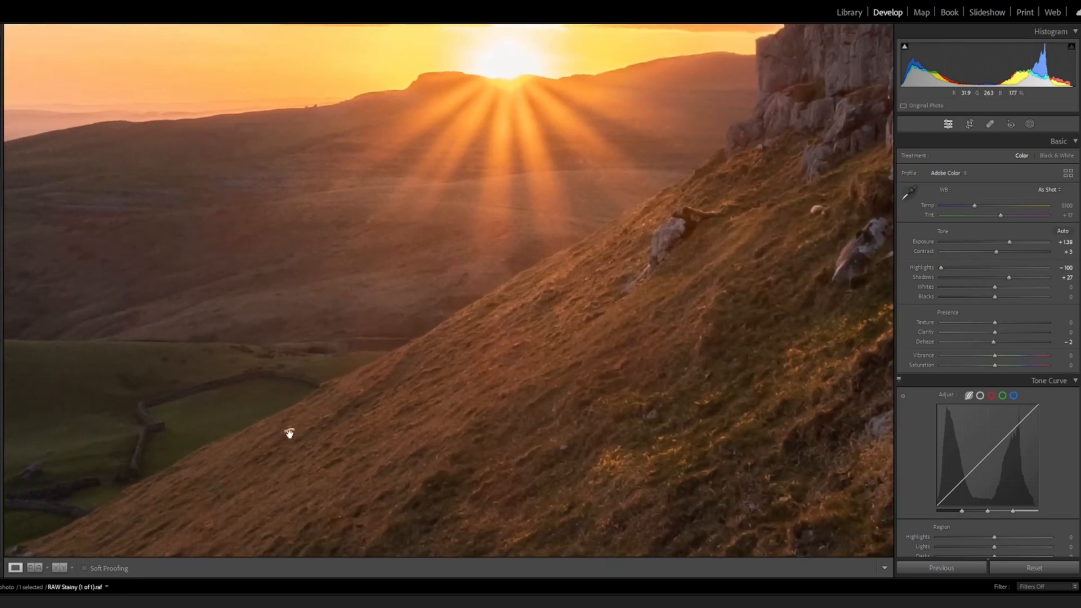
pyautogui.click(989, 124)
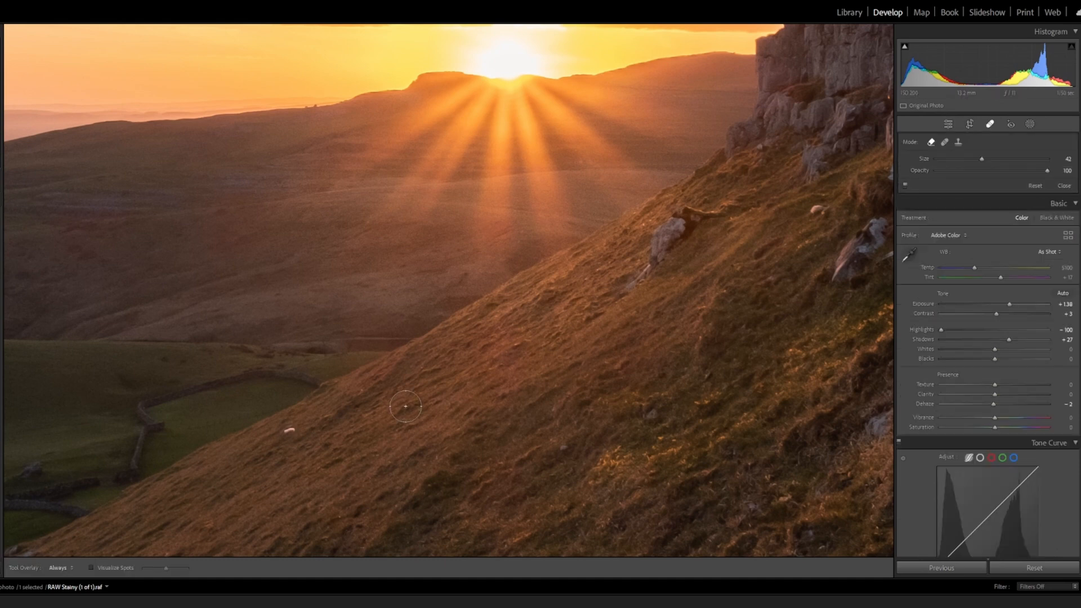
pyautogui.click(288, 431)
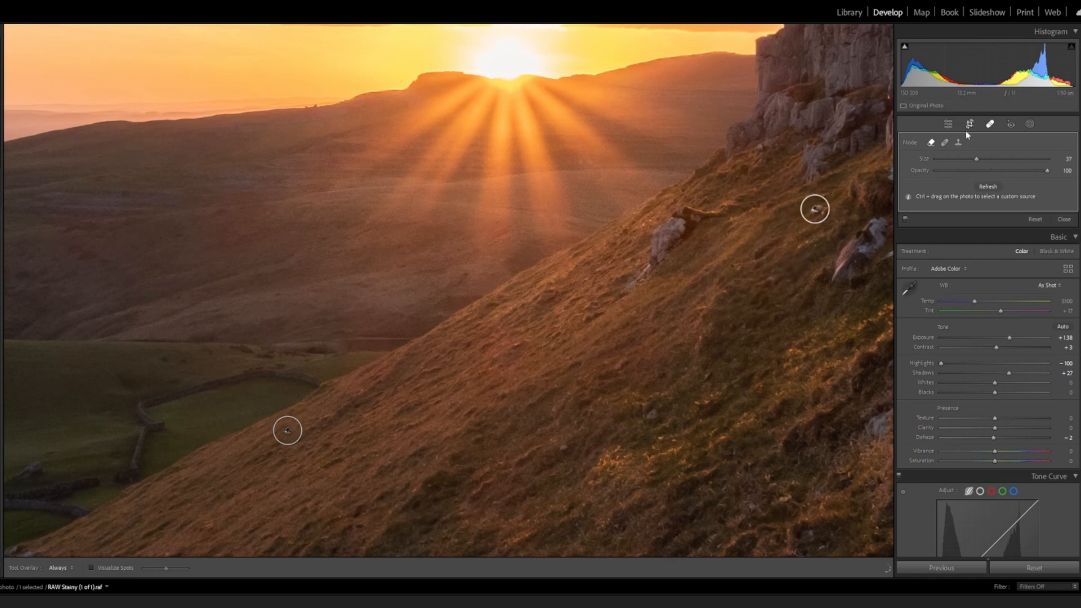
pyautogui.click(991, 125)
pyautogui.press('z')
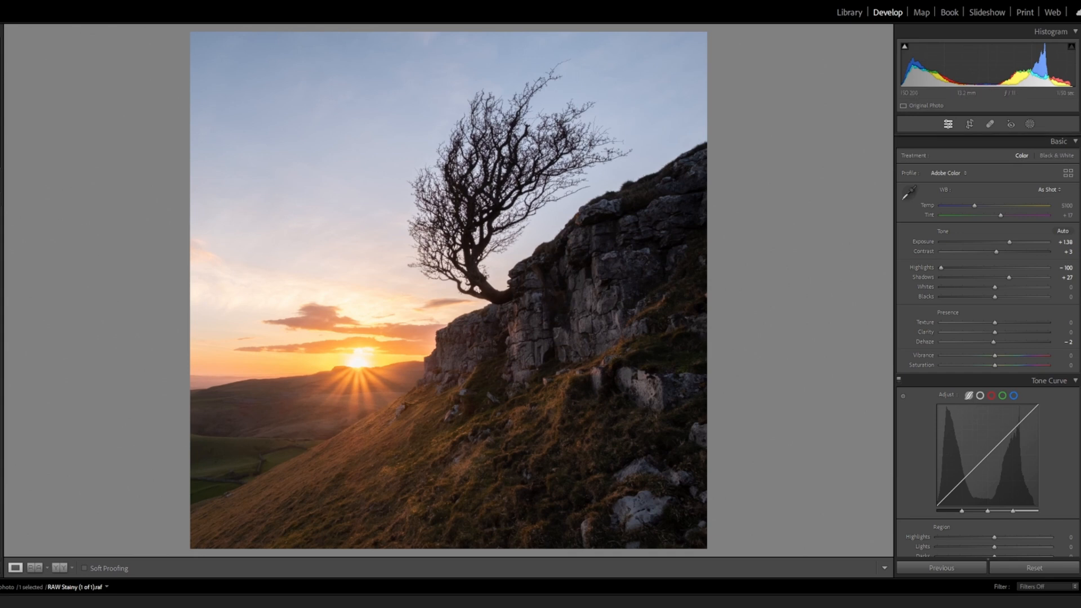
# Lower the tone curve's Lights to −62 by sampling the sky and raise its Shadows to +18 by sampling the hillside
pyautogui.scroll(-6, 988, 346)
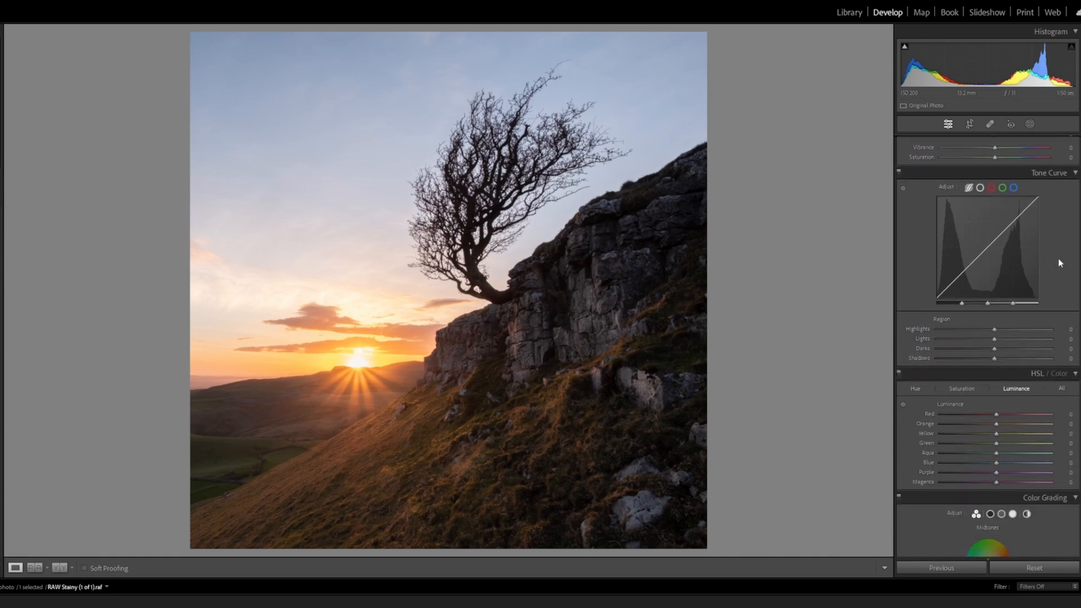
pyautogui.click(903, 190)
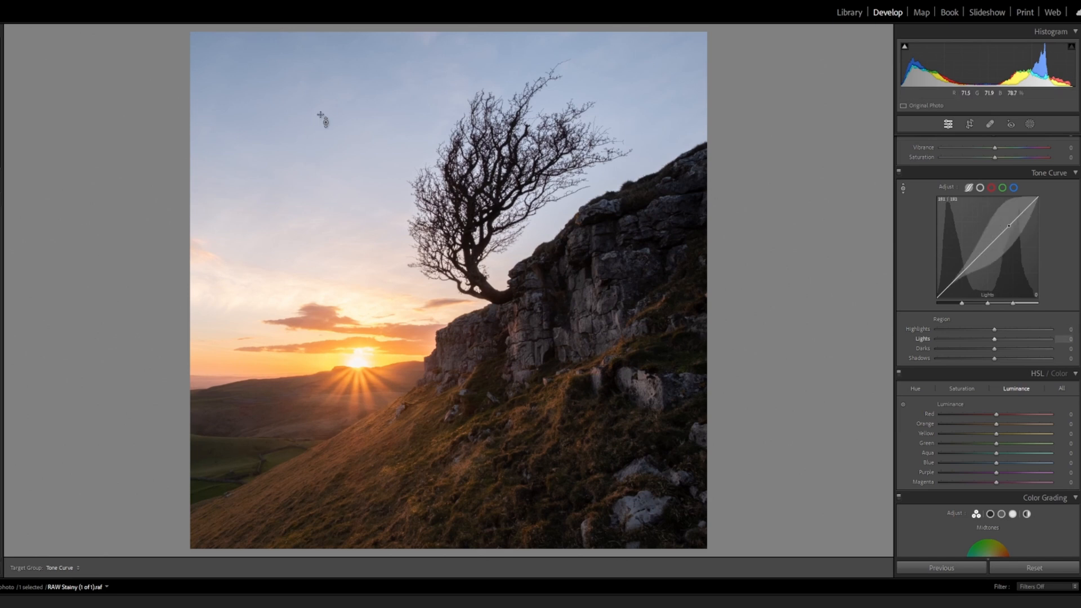
pyautogui.moveTo(338, 169); pyautogui.dragTo(337, 187)
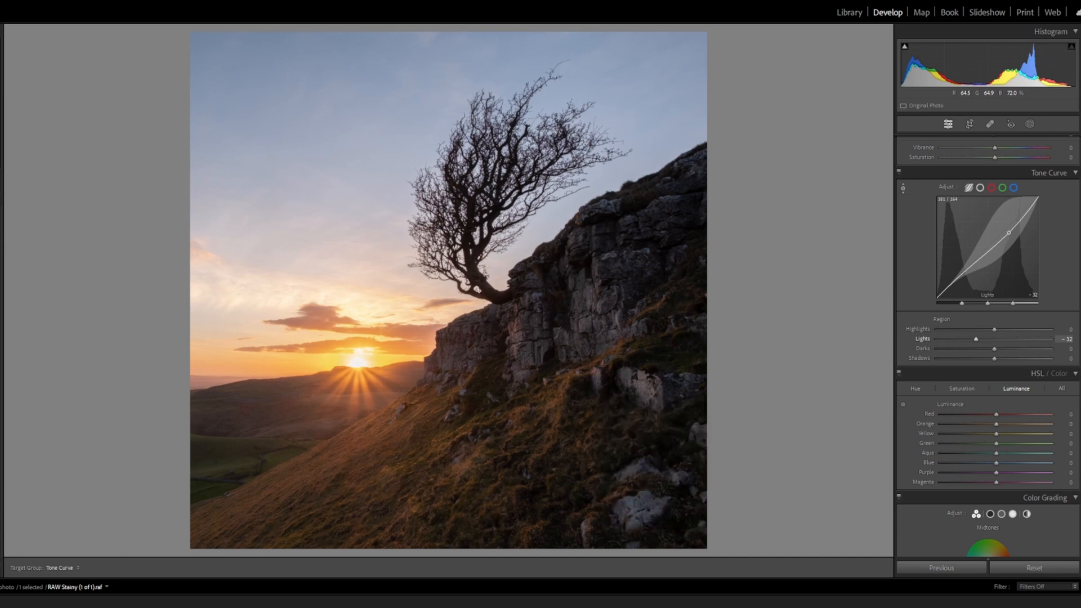
pyautogui.press('Down')
pyautogui.press('Down')
pyautogui.press('Down')
pyautogui.press('Down')
pyautogui.press('Down')
pyautogui.press('Down')
pyautogui.press('Down')
pyautogui.press('Down')
pyautogui.press('Down')
pyautogui.press('Down')
pyautogui.press('Down')
pyautogui.press('Down')
pyautogui.press('Down')
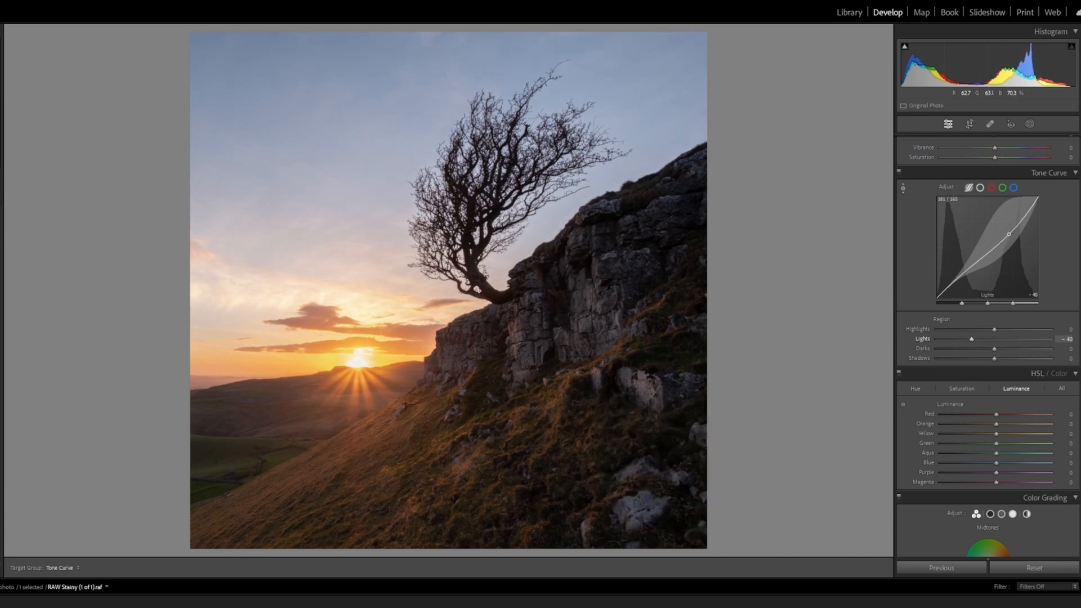
pyautogui.press('Down')
pyautogui.press('Down')
pyautogui.press('Down')
pyautogui.press('Down')
pyautogui.press('Down')
pyautogui.press('Down')
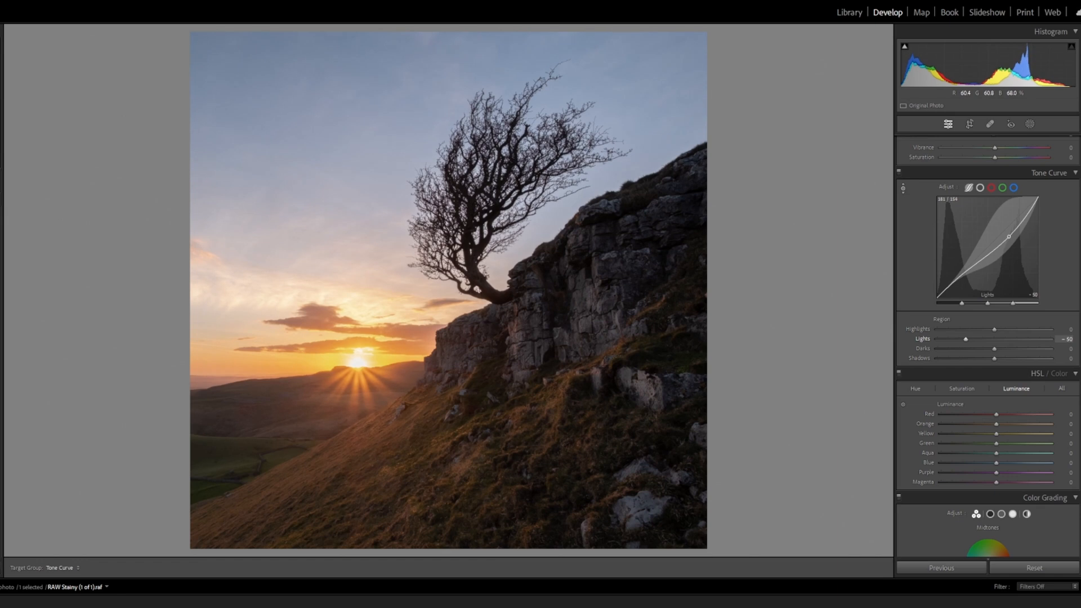
pyautogui.press('Down')
pyautogui.press('Down')
pyautogui.press('Down')
pyautogui.press('Down')
pyautogui.press('Down')
pyautogui.press('Down')
pyautogui.press('Down')
pyautogui.press('Down')
pyautogui.press('Down')
pyautogui.press('Down')
pyautogui.press('Down')
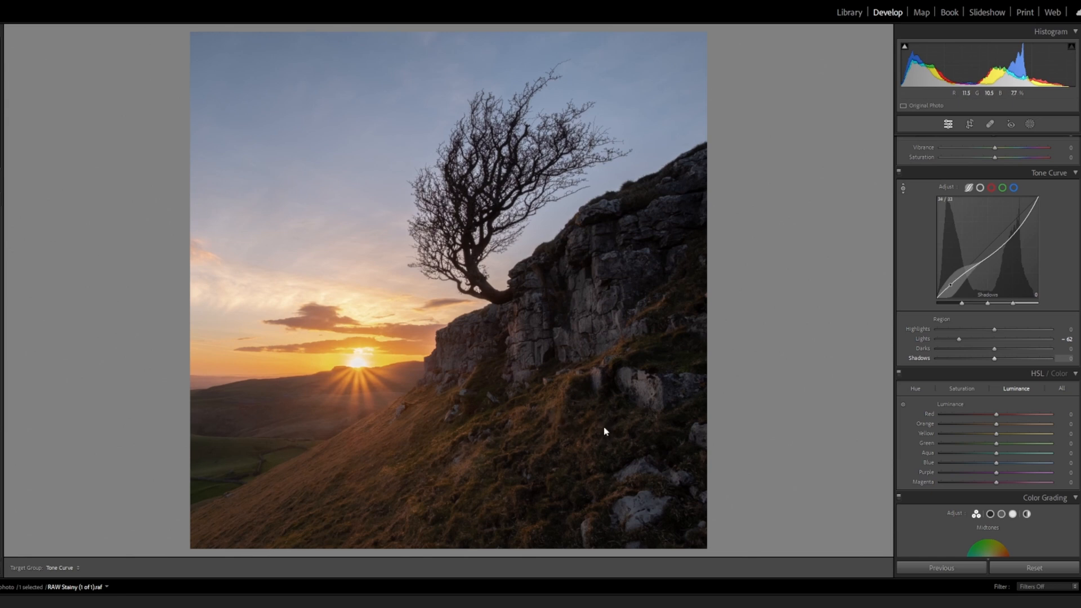
pyautogui.moveTo(540, 428); pyautogui.dragTo(540, 407)
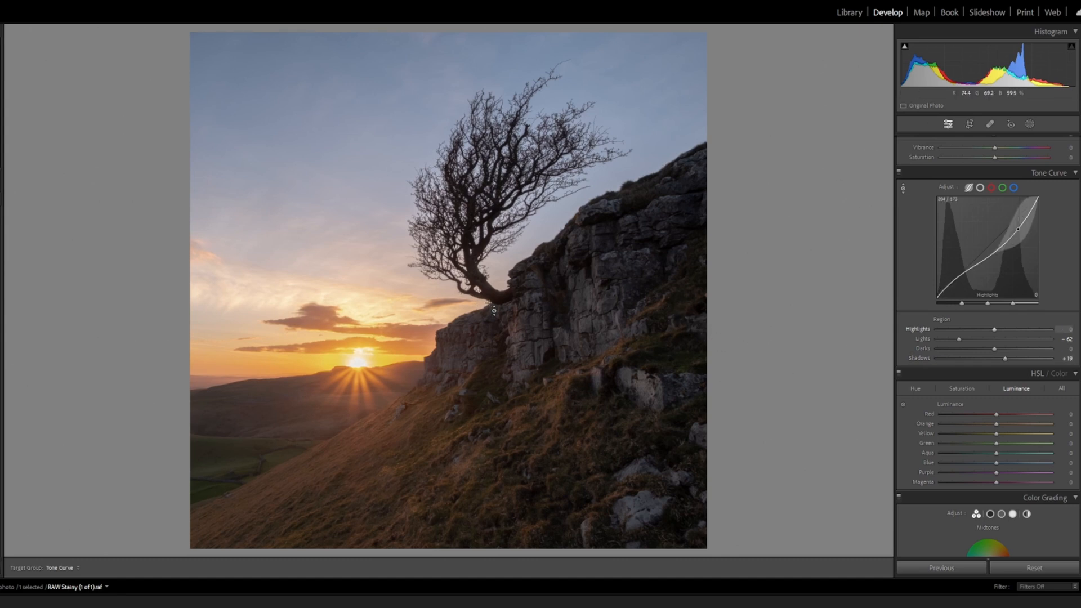
# Create a new brush mask with Exposure −0.19 and a brush size of 16 for darkening the photo's edges
pyautogui.click(1029, 125)
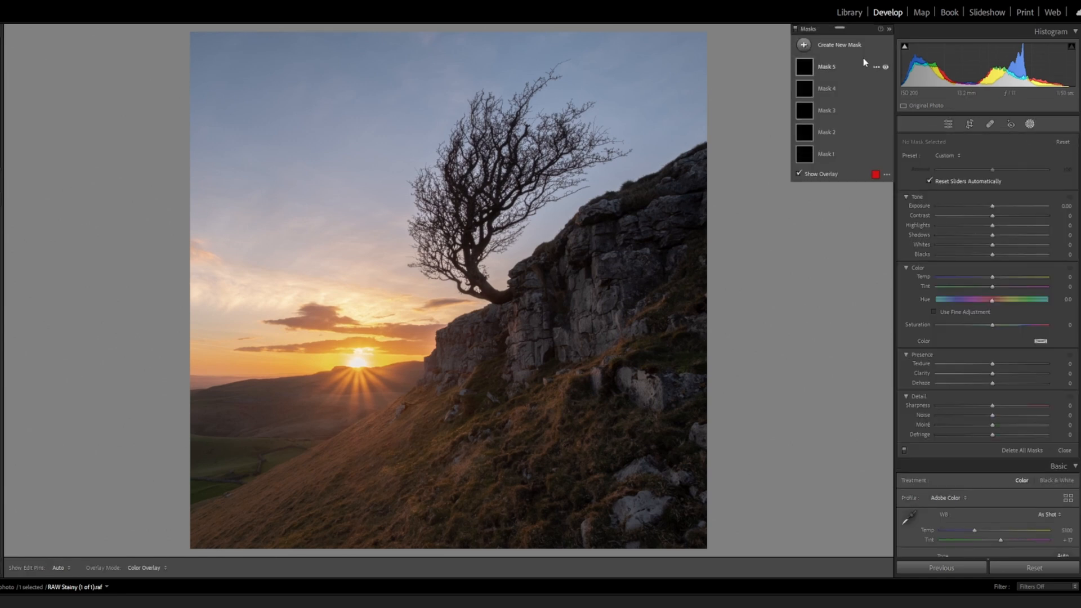
pyautogui.click(844, 44)
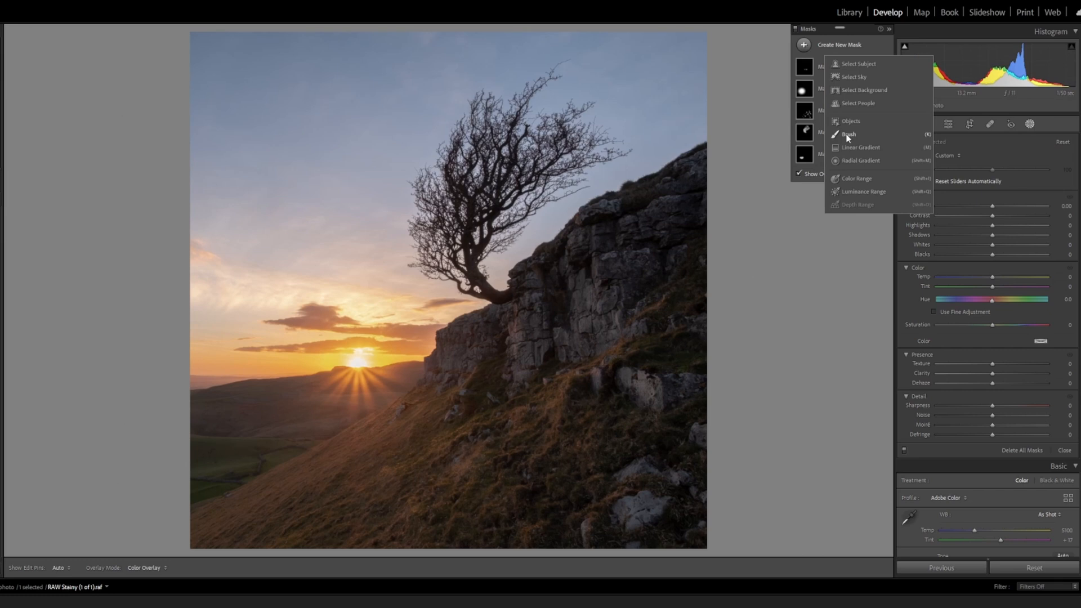
pyautogui.click(847, 136)
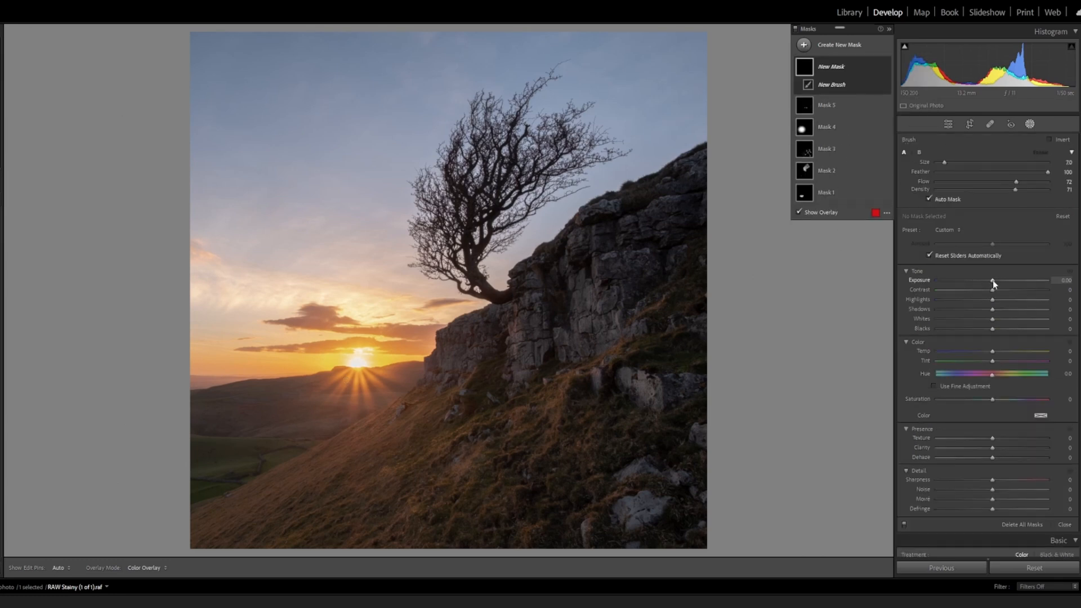
pyautogui.moveTo(993, 283); pyautogui.dragTo(993, 286)
pyautogui.hotkey('ctrl', '-')
pyautogui.hotkey('ctrl', '-')
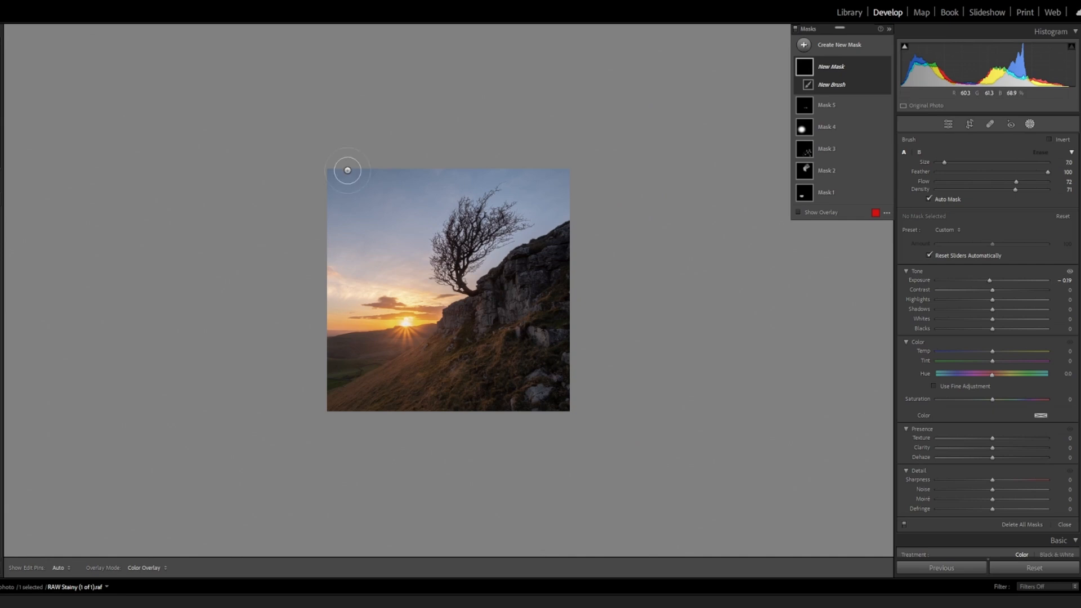
pyautogui.scroll(5, 332, 175)
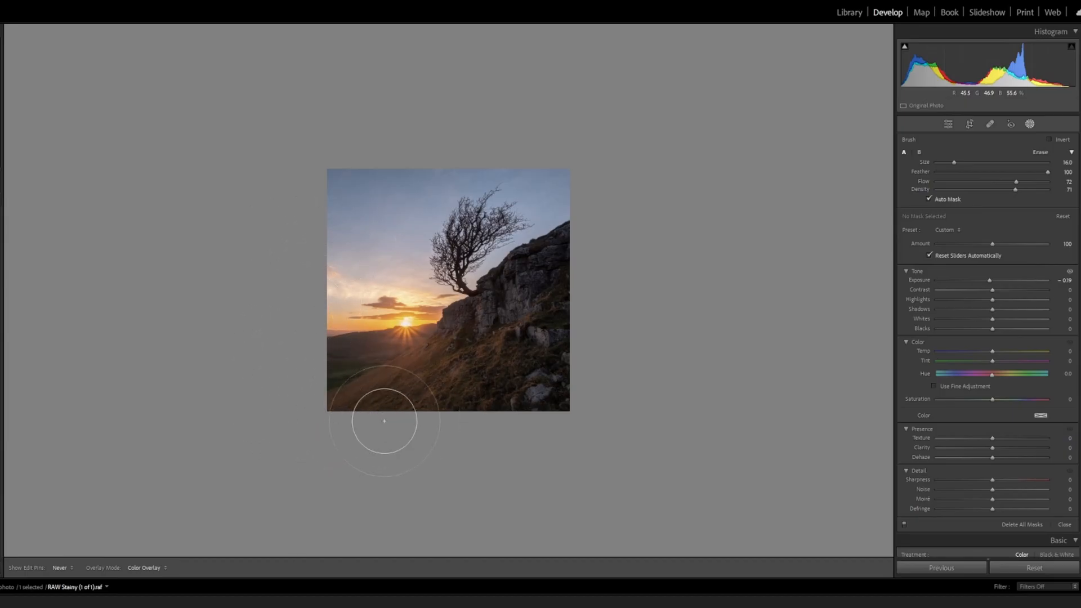
# Paint the darkening mask around the photo's outer edges, reducing the brush size to 13 for the upper edge
pyautogui.moveTo(314, 209); pyautogui.dragTo(313, 207)
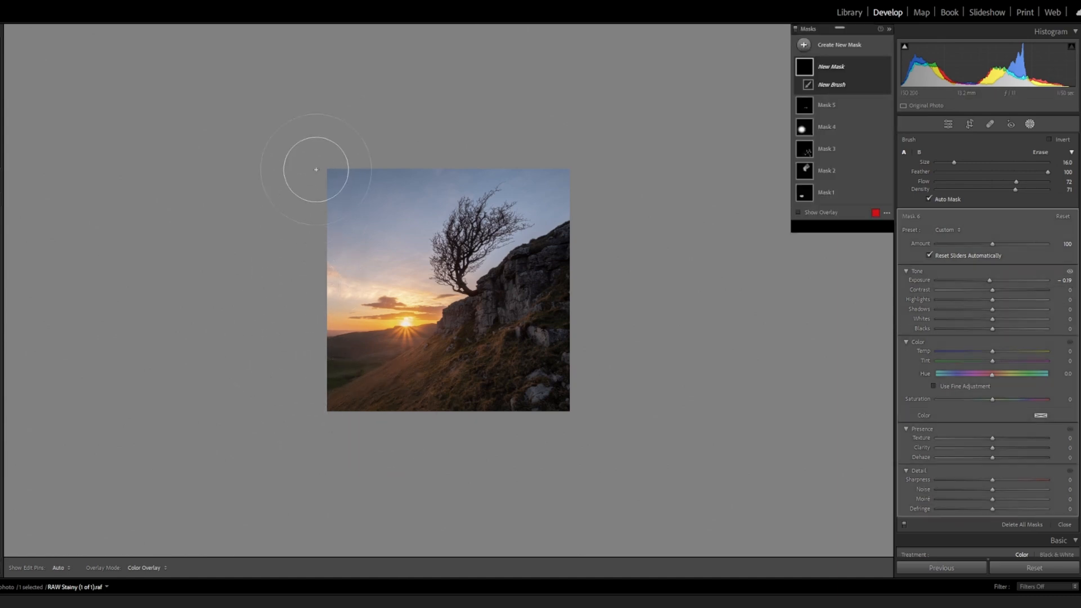
pyautogui.scroll(-3, 315, 169)
pyautogui.press('h')
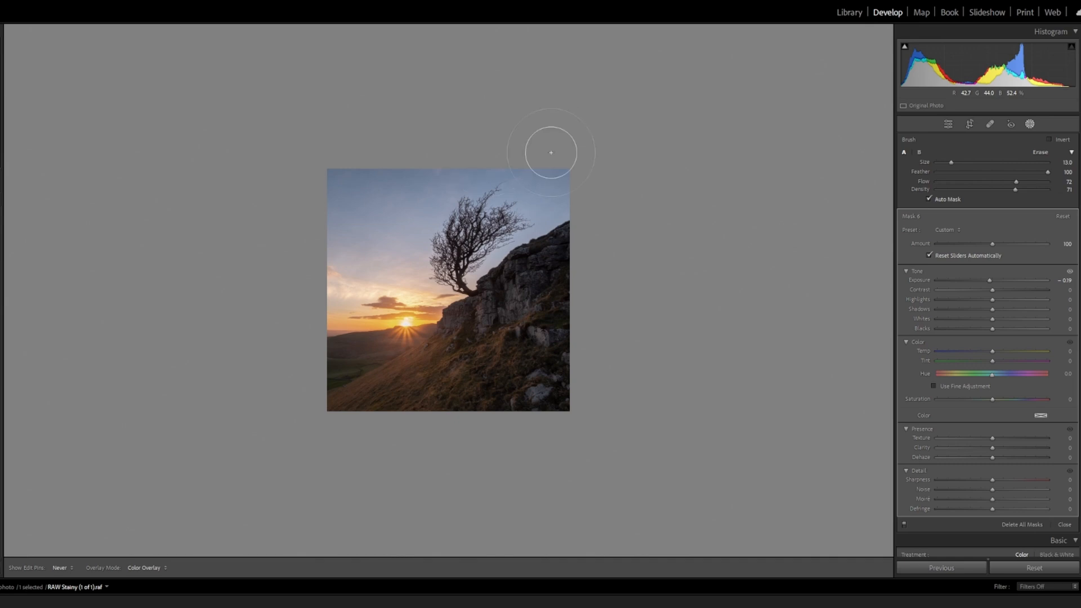
pyautogui.press('h')
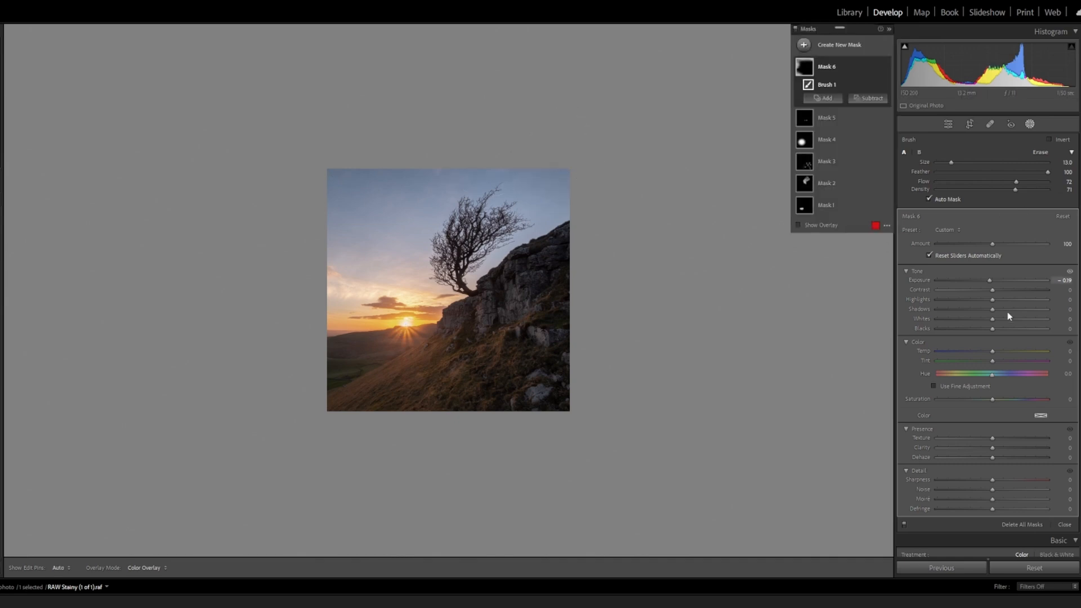
# Set the edge mask's Exposure to −0.30, extend it over the photo's lower-left corner with brush size 9, and leave masking
pyautogui.moveTo(988, 280); pyautogui.dragTo(988, 282)
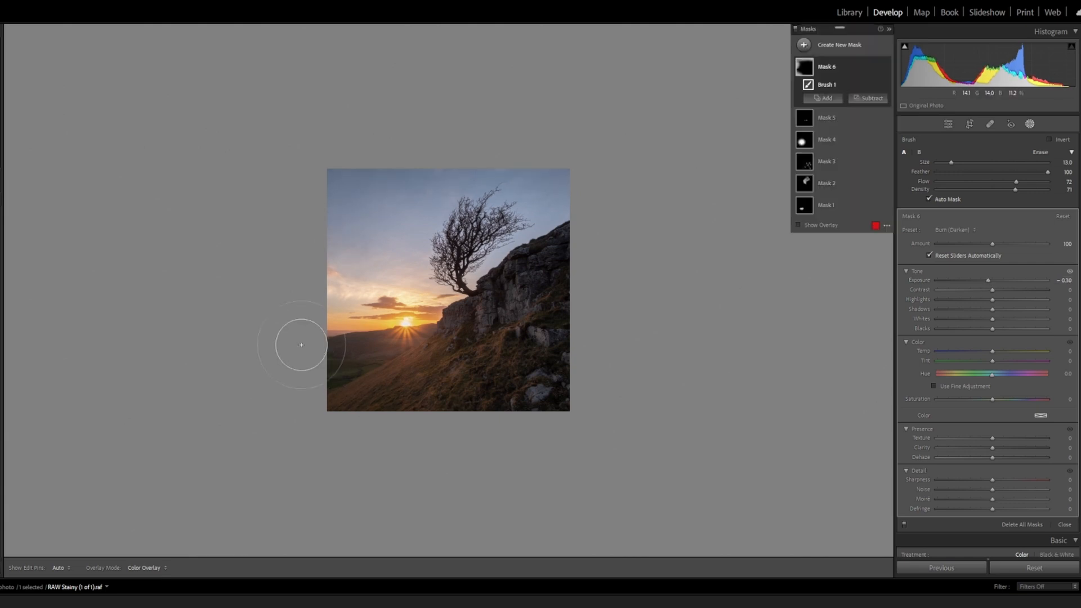
pyautogui.scroll(-4, 332, 401)
pyautogui.moveTo(334, 405)
pyautogui.mouseDown()
pyautogui.moveTo(438, 419)
pyautogui.moveTo(361, 427)
pyautogui.mouseUp()
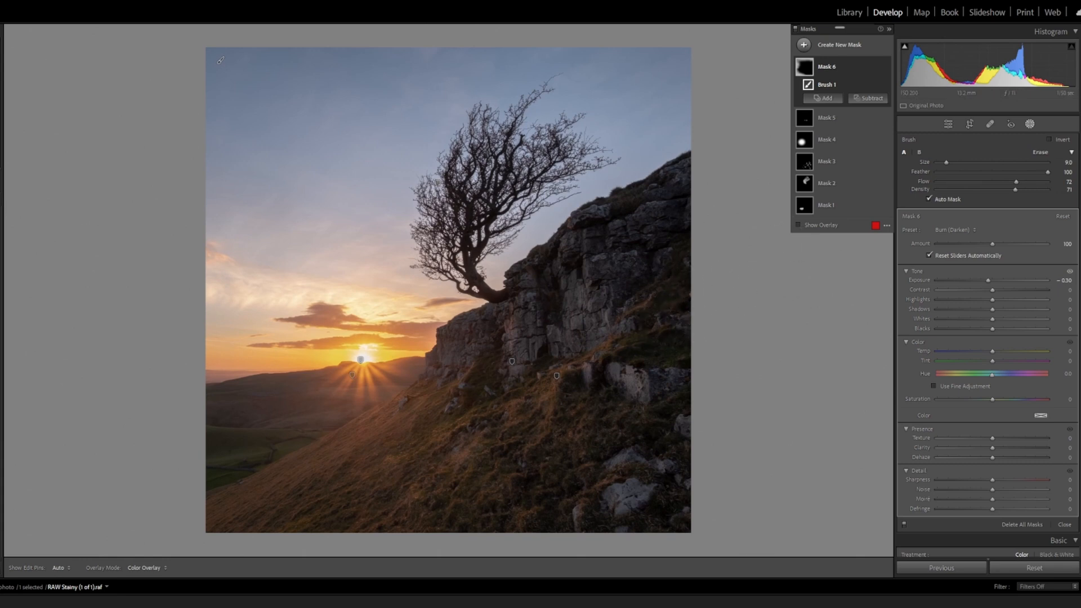
pyautogui.click(1029, 123)
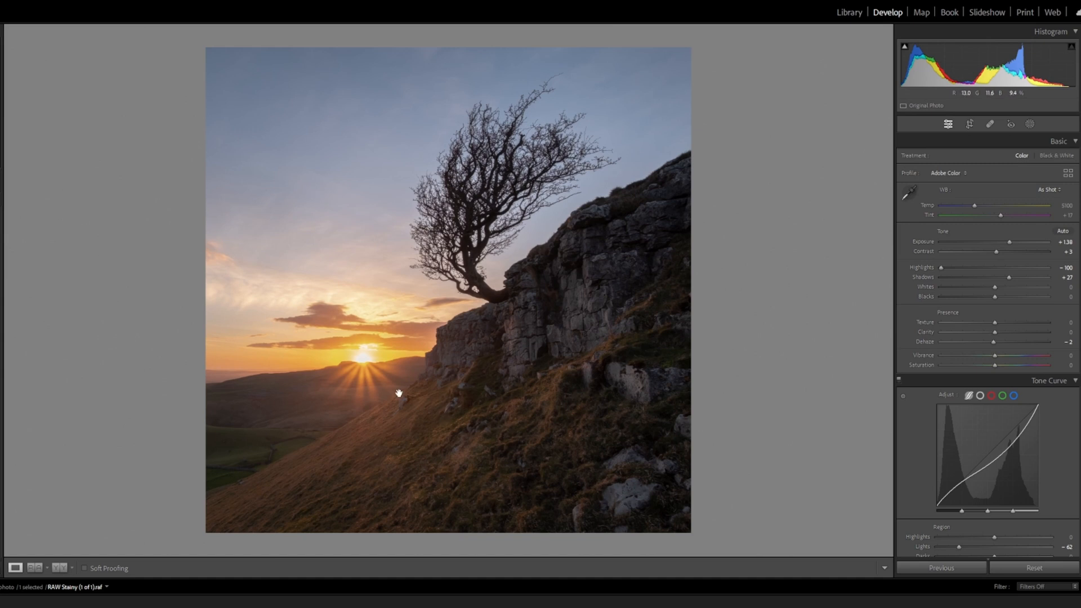
# Start another brush mask with brush size 9 and set its Exposure to 0.34
pyautogui.click(1029, 124)
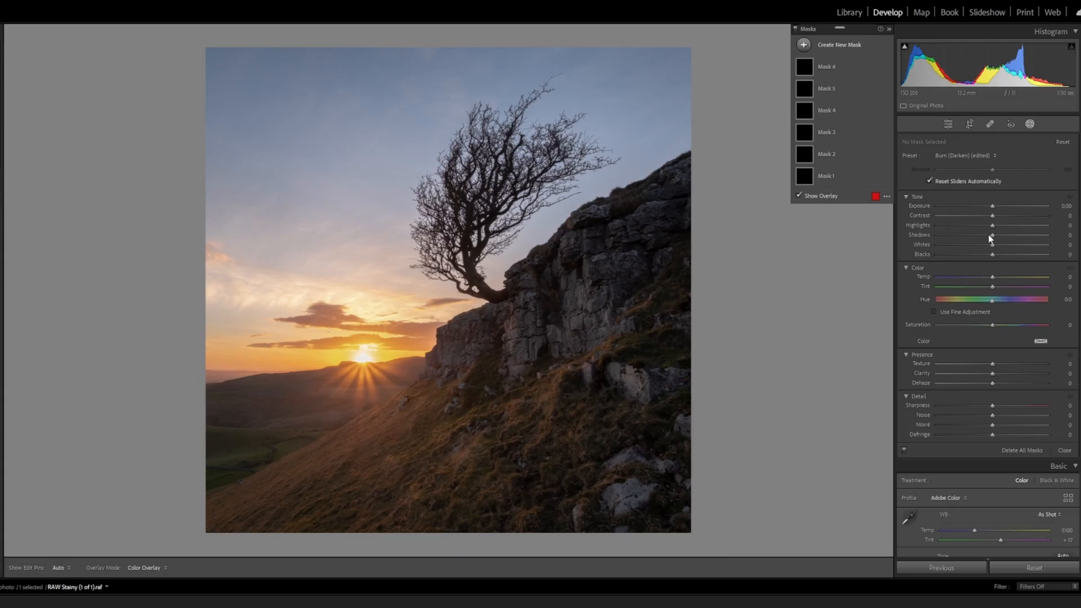
pyautogui.press('k')
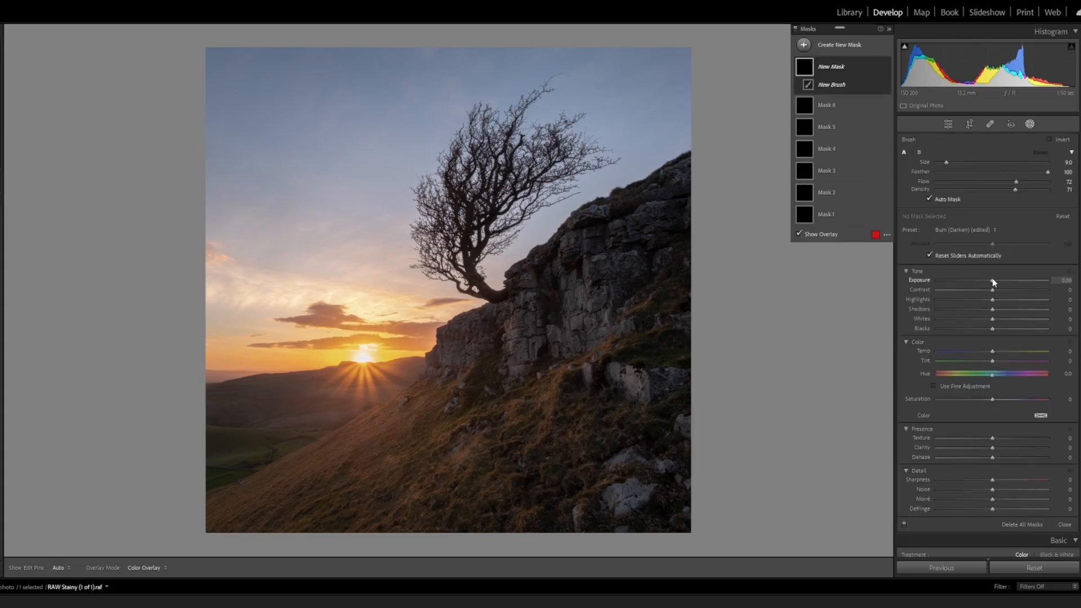
pyautogui.moveTo(991, 282); pyautogui.dragTo(996, 280)
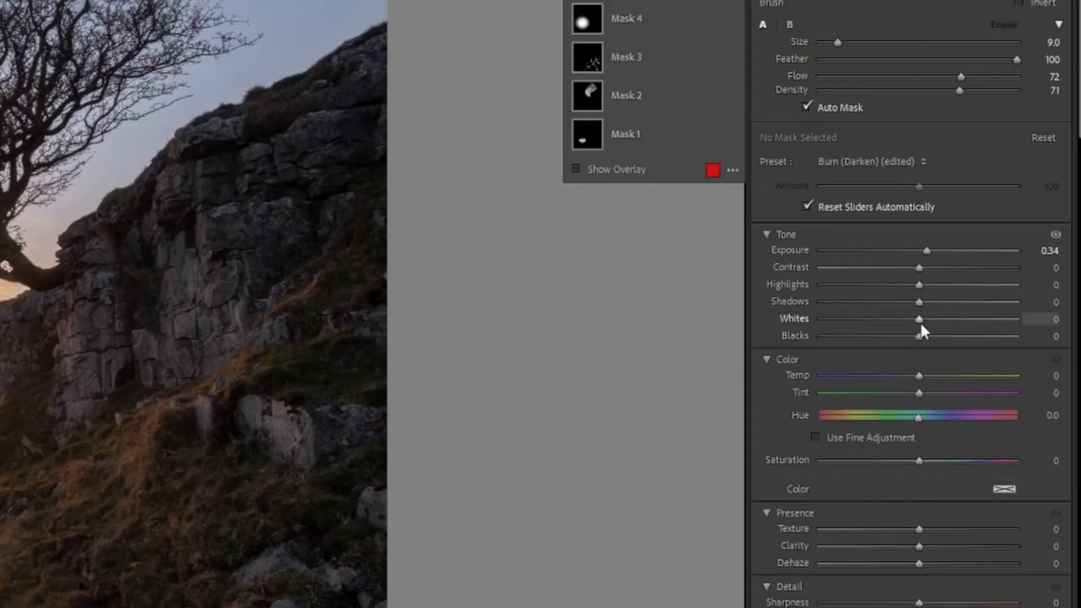
# Set the new brush mask's Whites to 4 and Temp to 7, and reduce the brush size to 5
pyautogui.moveTo(992, 318); pyautogui.dragTo(995, 320)
pyautogui.moveTo(922, 370); pyautogui.dragTo(927, 369)
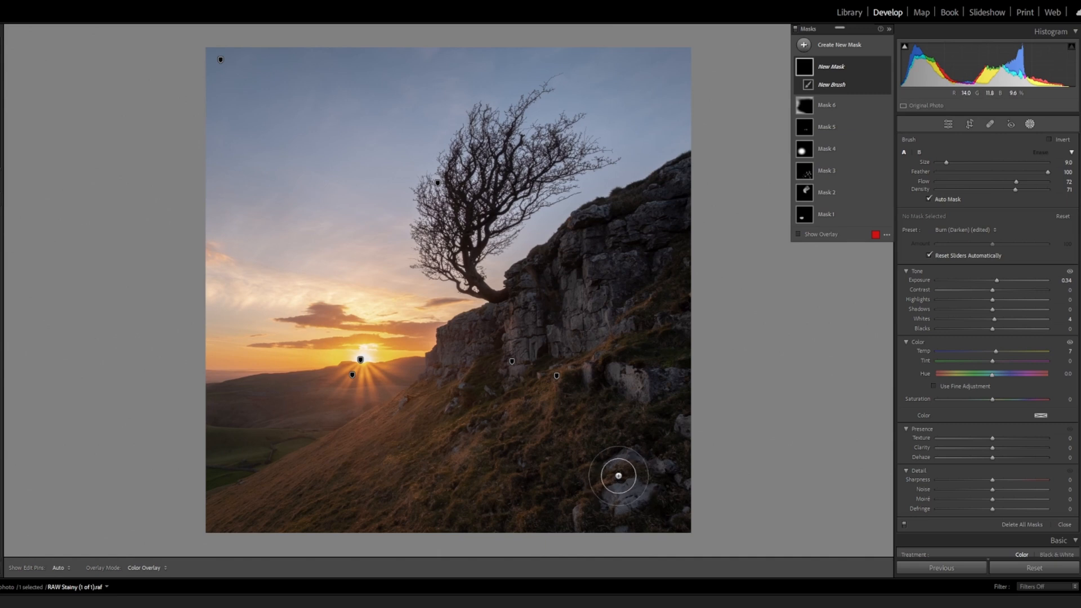
pyautogui.scroll(-4, 615, 465)
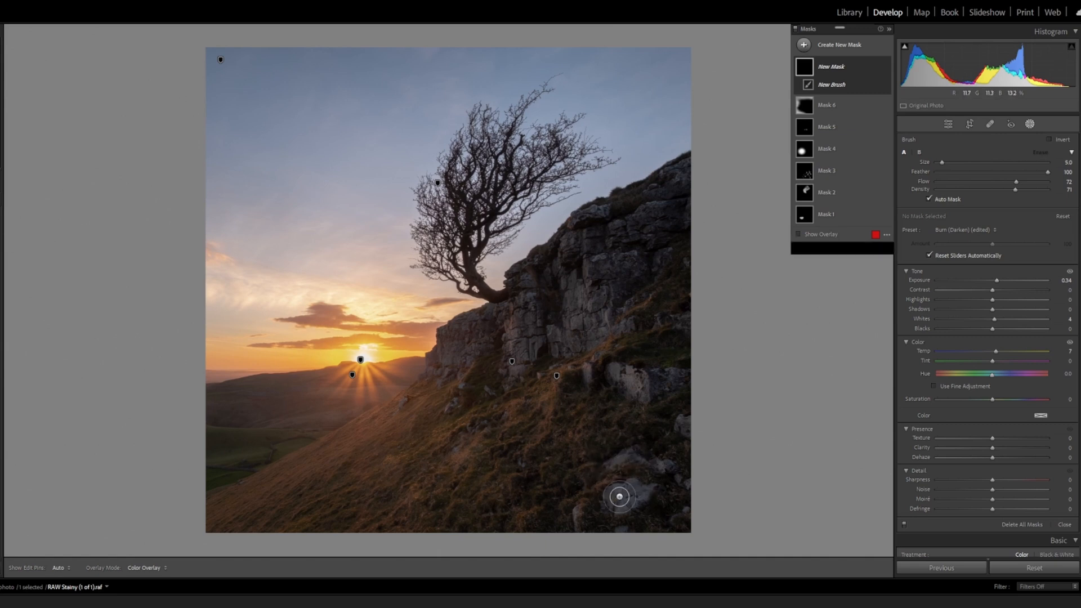
# Paint the brightening mask over the lower-right rocks and the pale boulder below the cliff, and compare the photo with the mask hidden and shown
pyautogui.press('h')
pyautogui.moveTo(616, 492); pyautogui.dragTo(615, 458)
pyautogui.press('h')
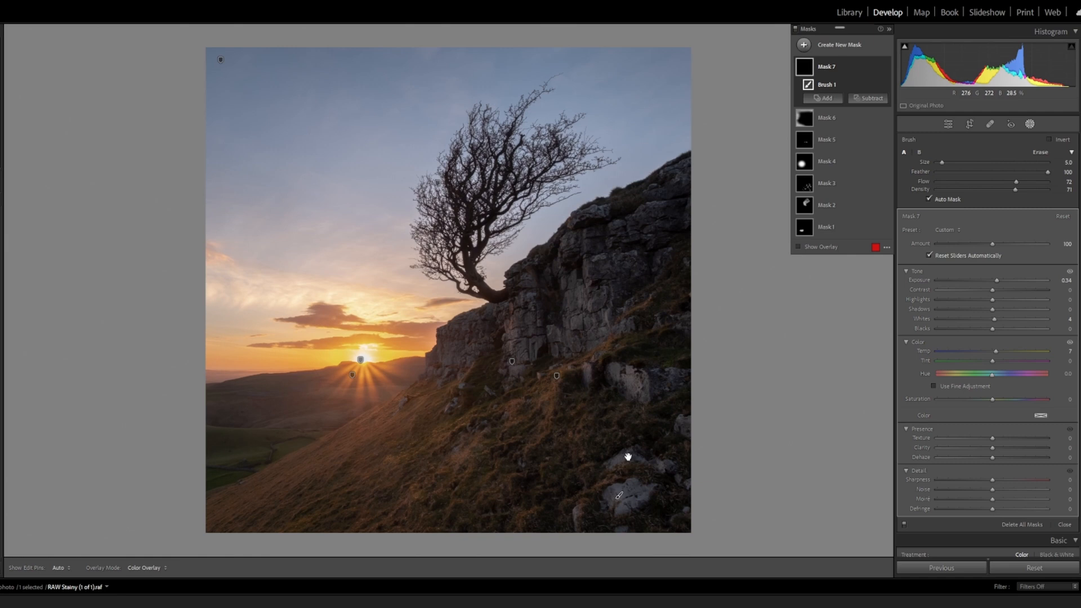
pyautogui.press('h')
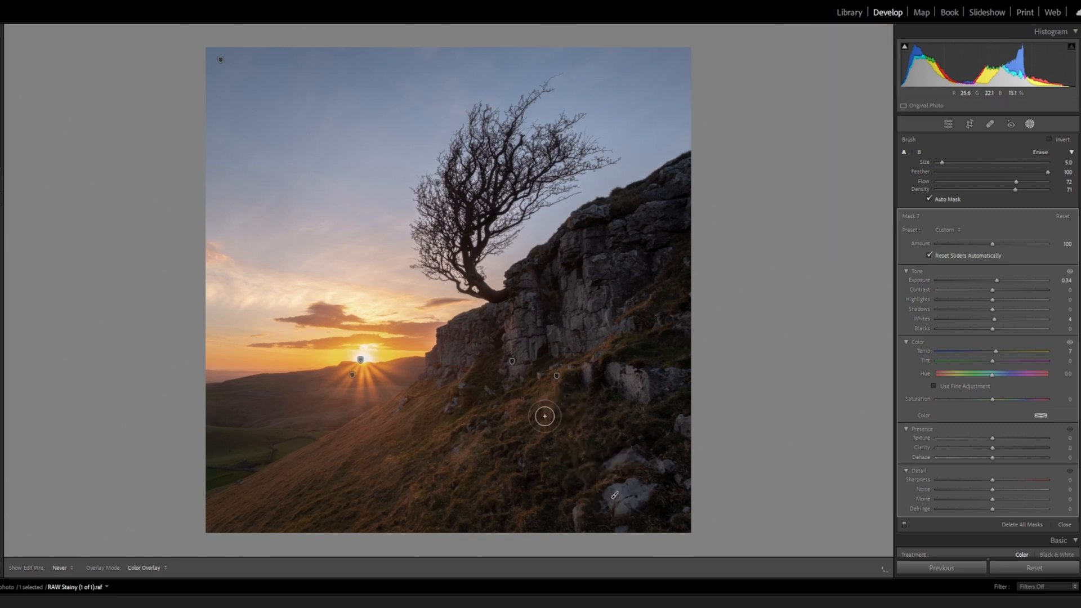
pyautogui.press('h')
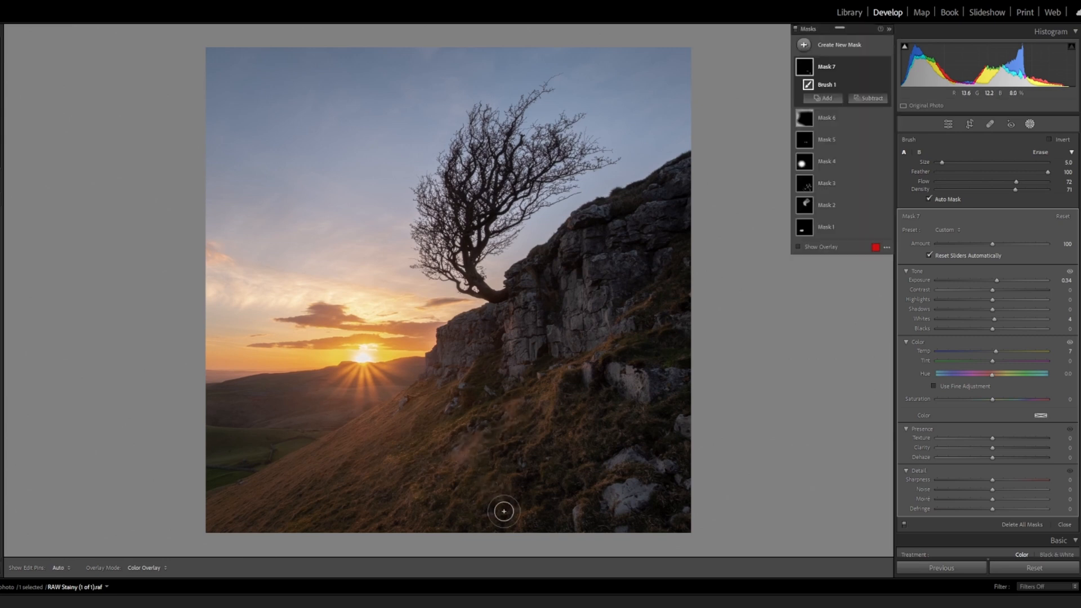
pyautogui.press('h')
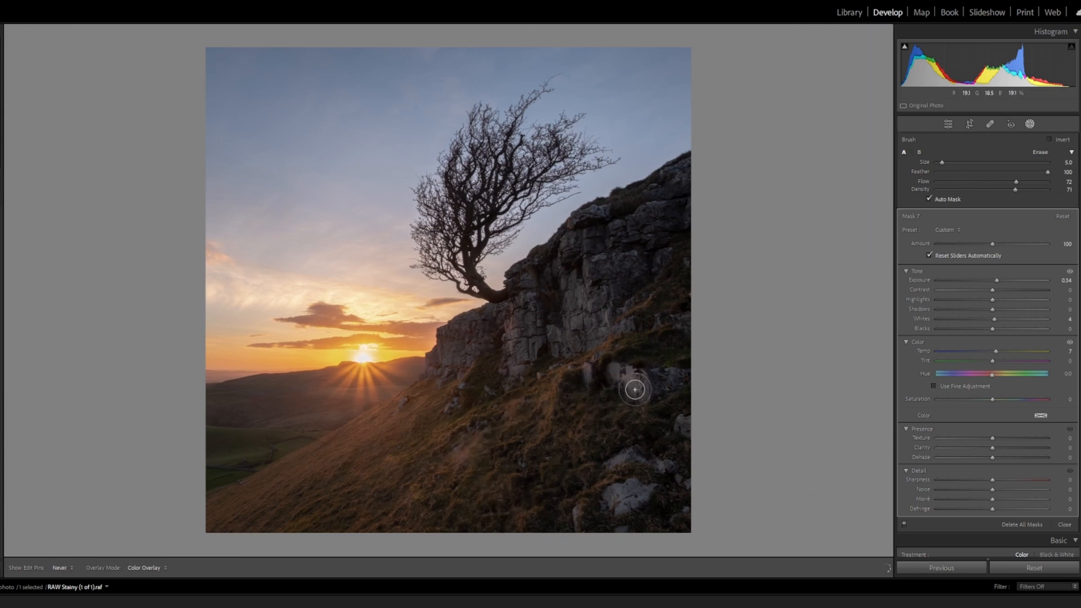
pyautogui.moveTo(641, 389); pyautogui.dragTo(610, 364)
pyautogui.press('h')
pyautogui.press('h')
pyautogui.press('h')
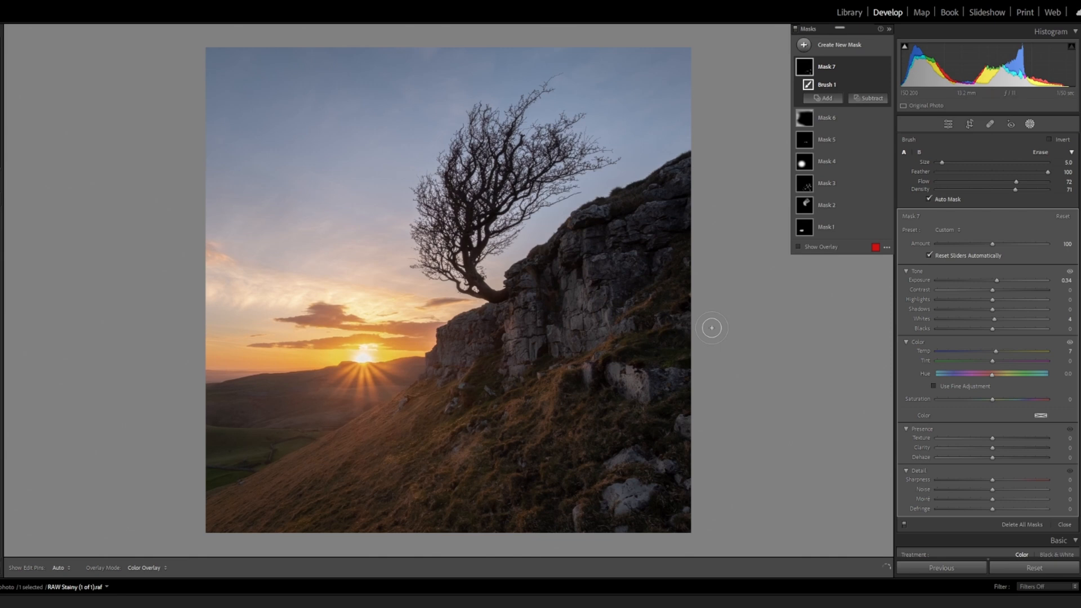
pyautogui.click(886, 67)
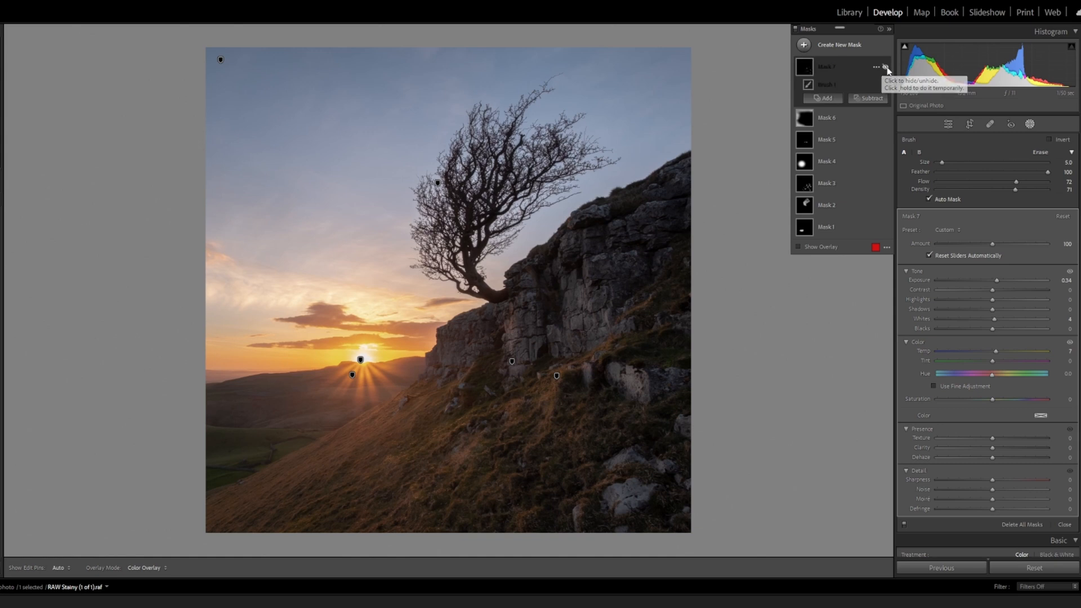
pyautogui.click(885, 67)
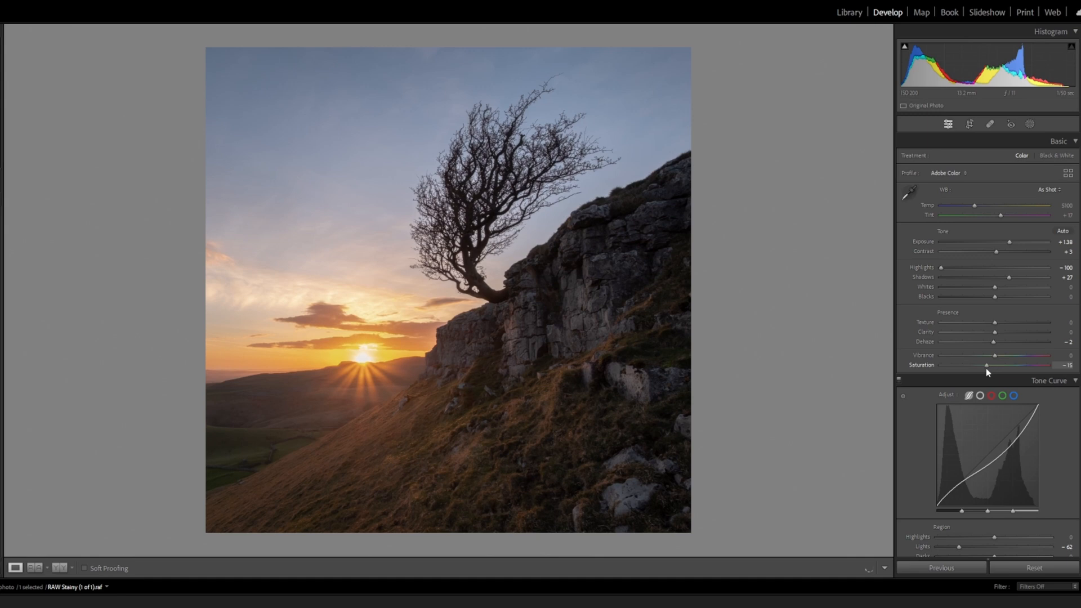
# Try stronger desaturation of the whole photo, and settle the overall Saturation at −5
pyautogui.moveTo(986, 371); pyautogui.dragTo(975, 377)
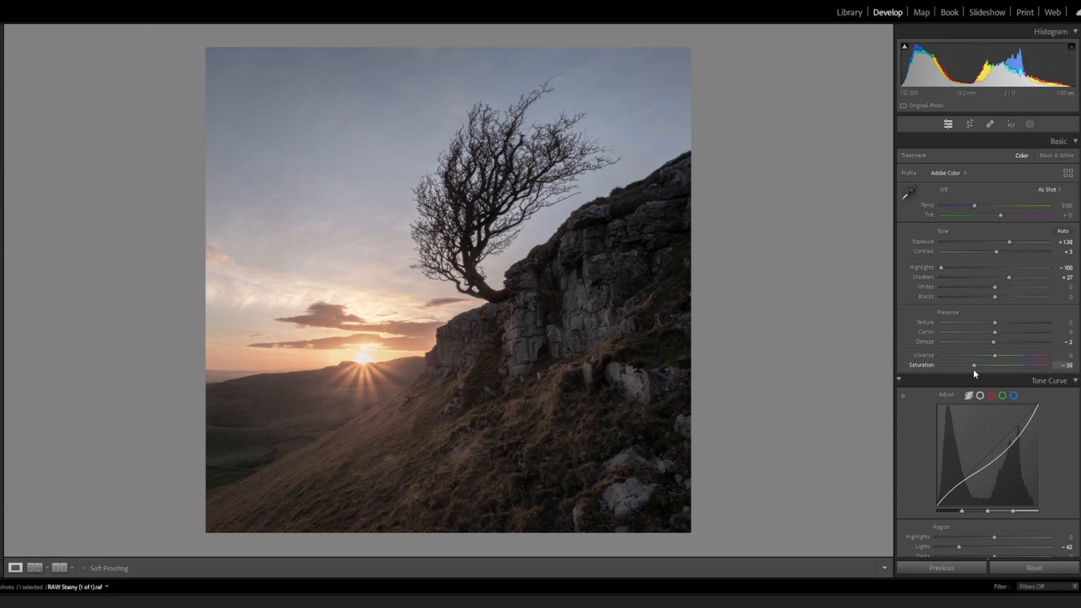
pyautogui.moveTo(975, 372); pyautogui.dragTo(991, 370)
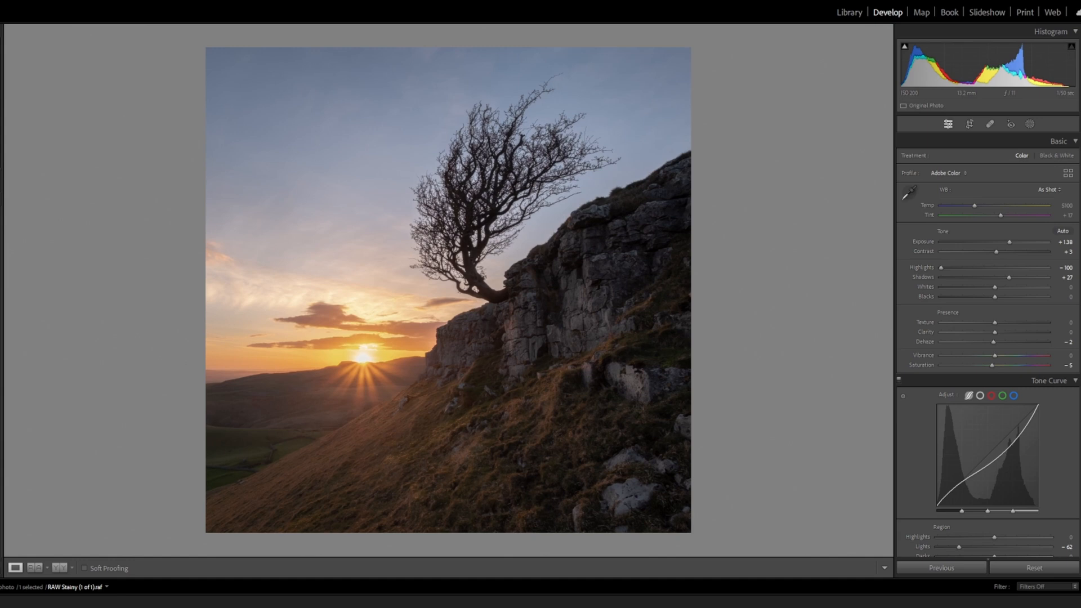
pyautogui.scroll(-1, 987, 450)
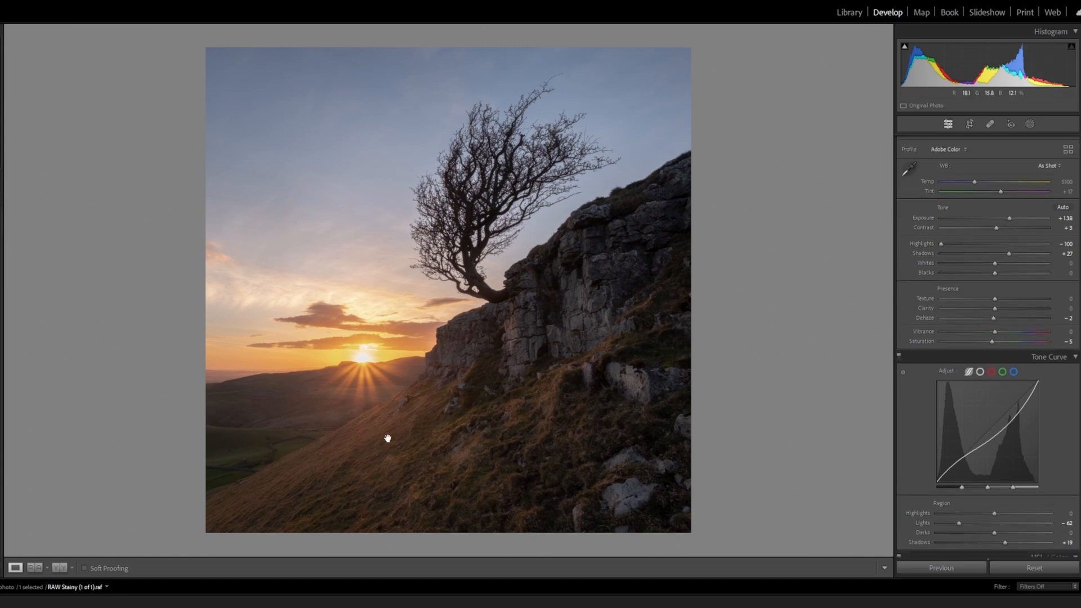
# Start a new brush mask with Exposure −0.19 for darkening the lower-left grassy slope
pyautogui.click(315, 443)
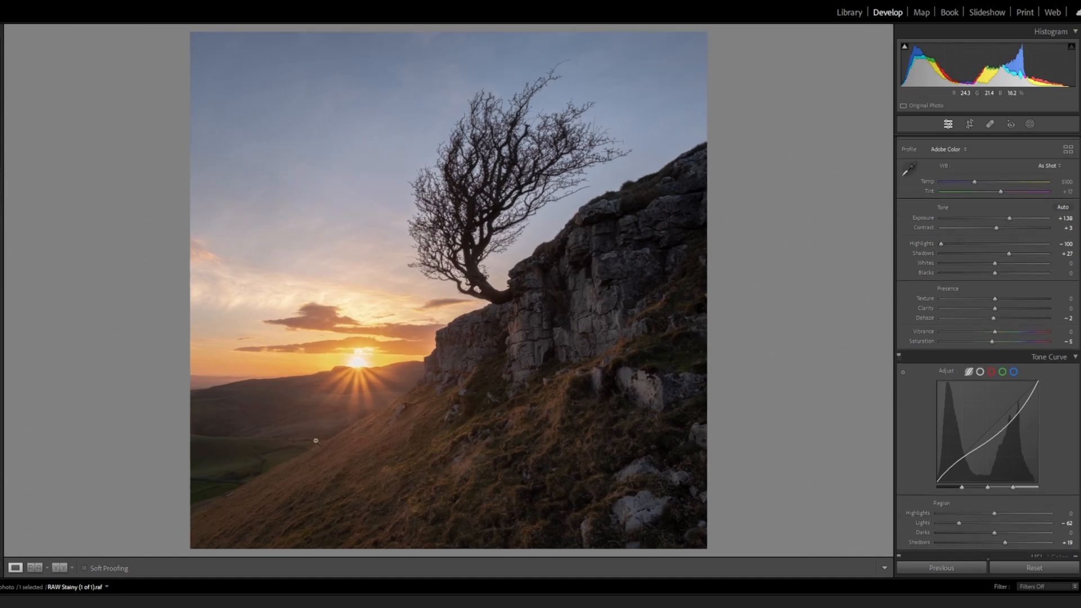
pyautogui.click(323, 423)
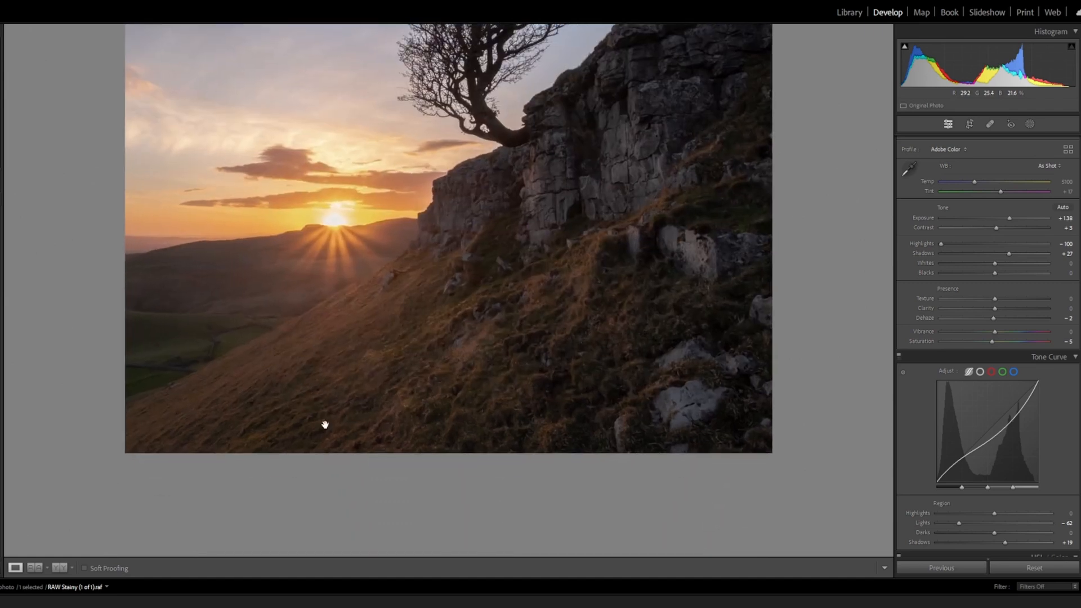
pyautogui.click(324, 423)
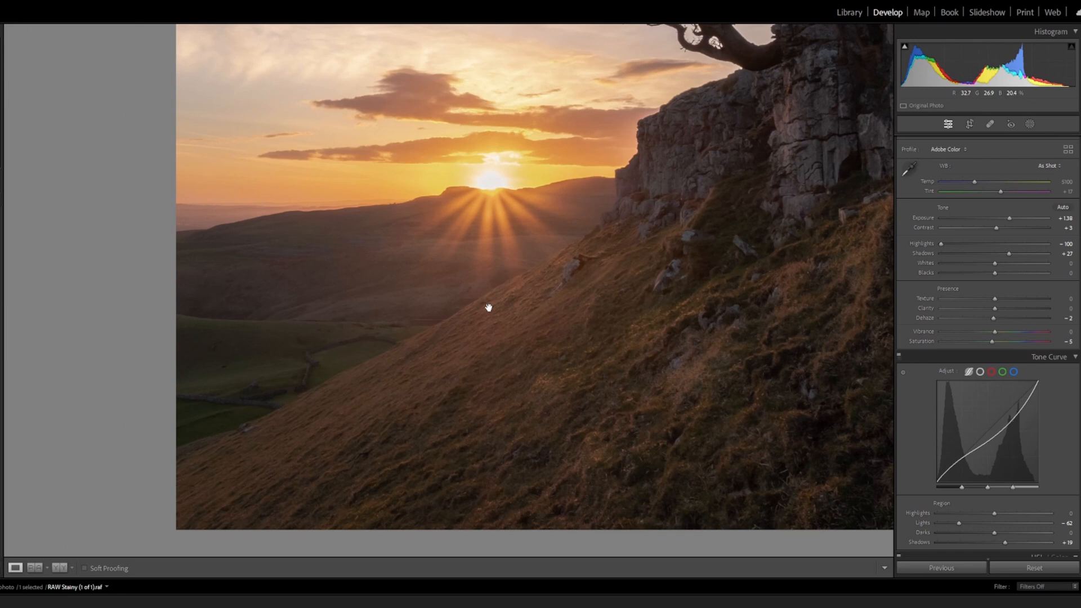
pyautogui.click(558, 289)
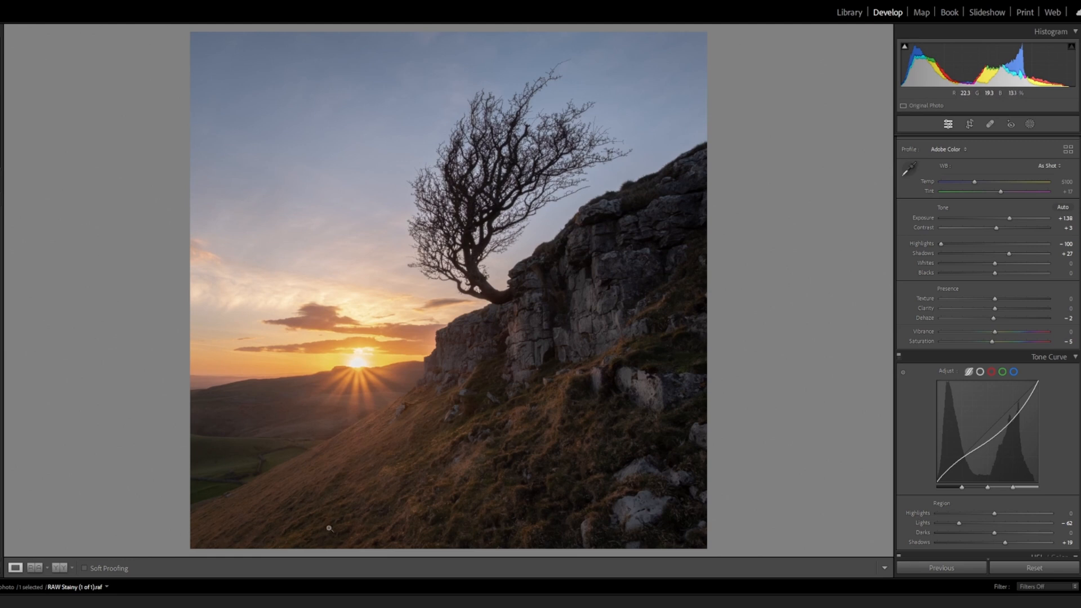
pyautogui.click(1030, 125)
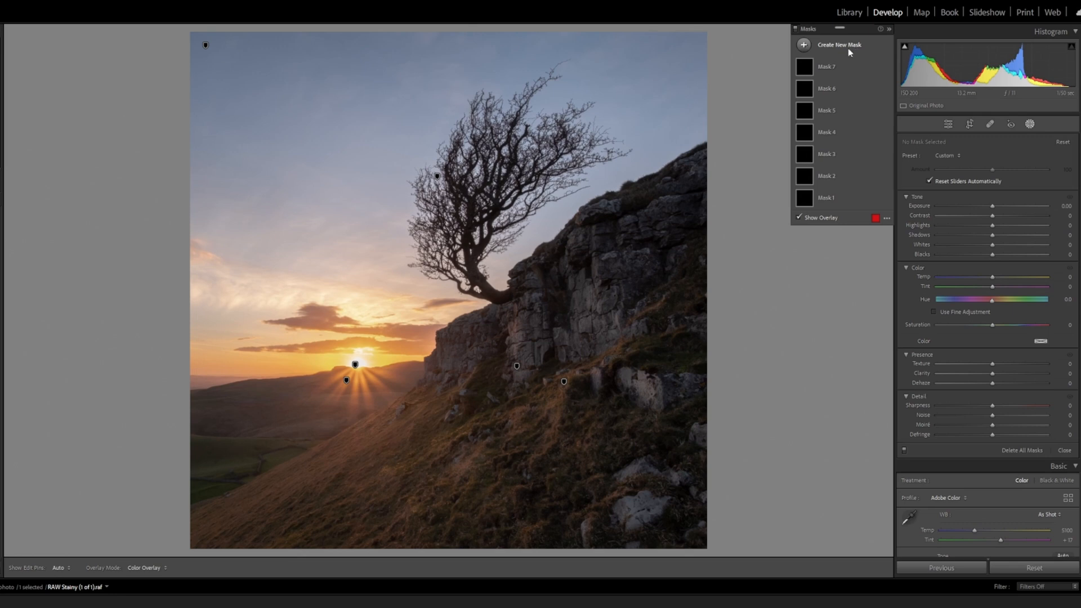
pyautogui.click(848, 46)
pyautogui.click(847, 138)
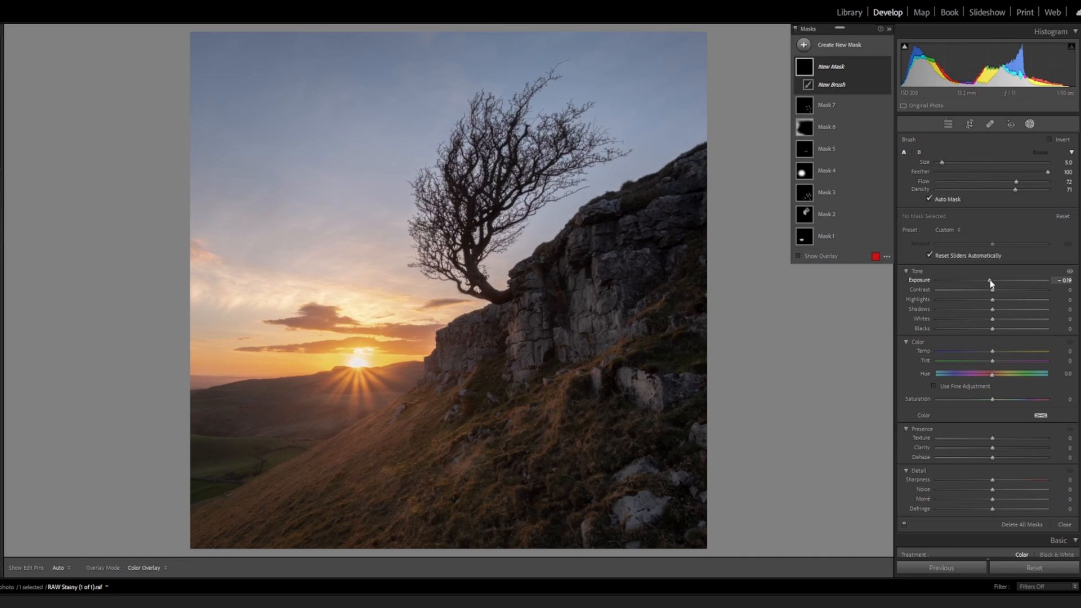
# Paint the darkening mask over the lower-left grassy slope with brush size 17, and leave masking
pyautogui.scroll(9, 235, 528)
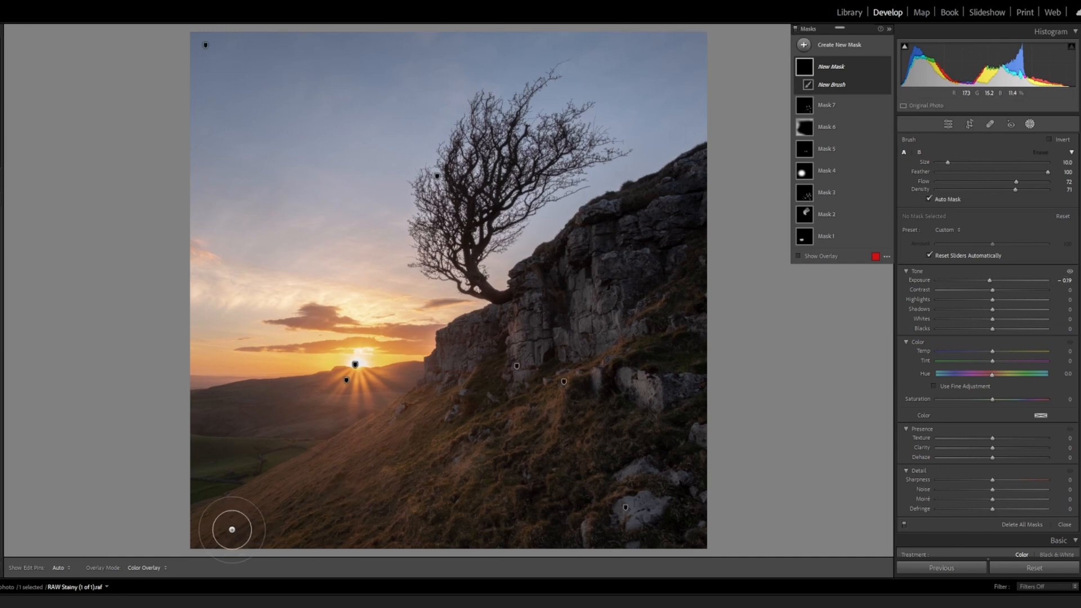
pyautogui.scroll(3, 213, 493)
pyautogui.press('h')
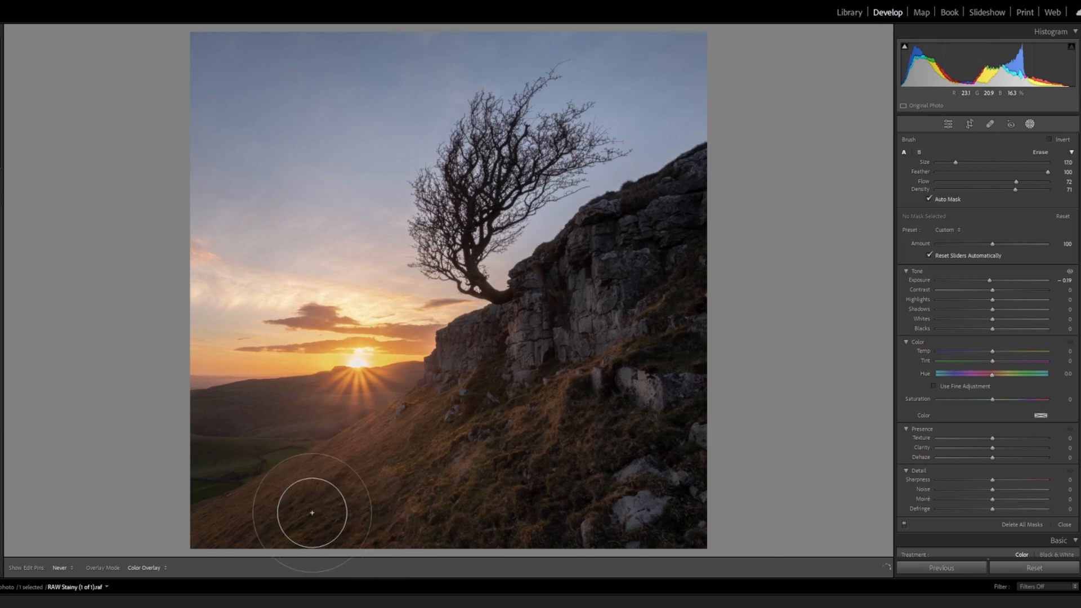
pyautogui.moveTo(257, 480)
pyautogui.mouseDown()
pyautogui.moveTo(326, 514)
pyautogui.moveTo(366, 513)
pyautogui.mouseUp()
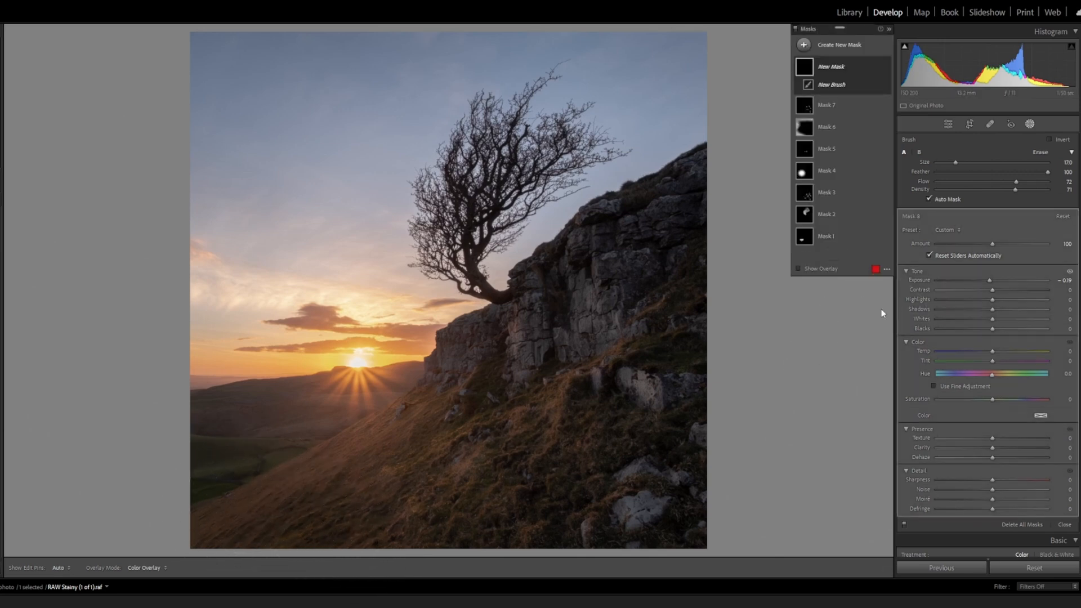
pyautogui.click(1029, 125)
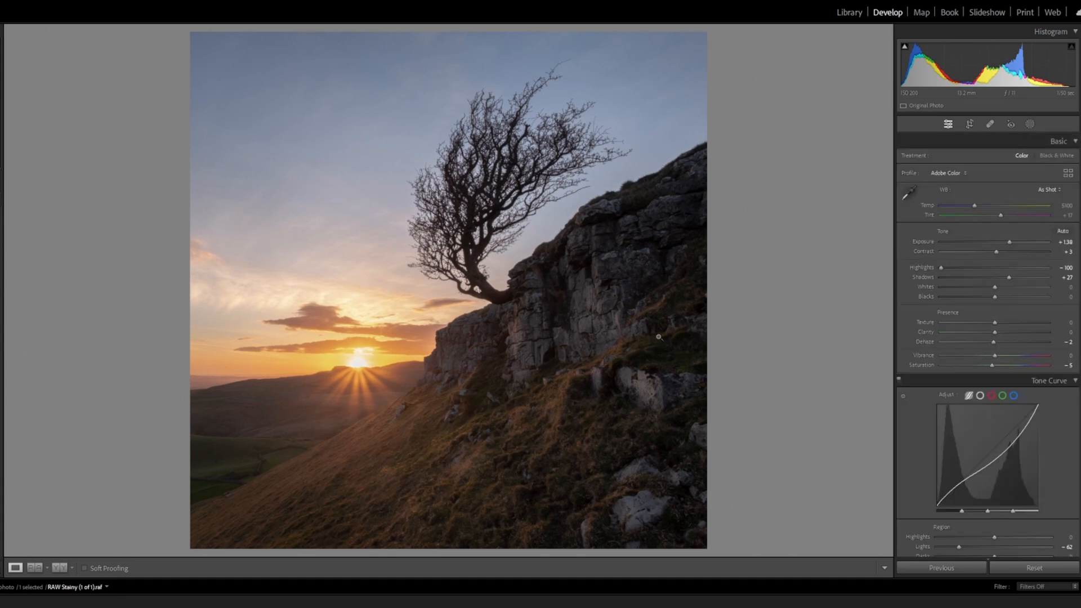
# Start another brush mask with Texture 44 and brush size 12 for bringing out detail in the cliff
pyautogui.click(538, 329)
pyautogui.moveTo(535, 337); pyautogui.dragTo(499, 315)
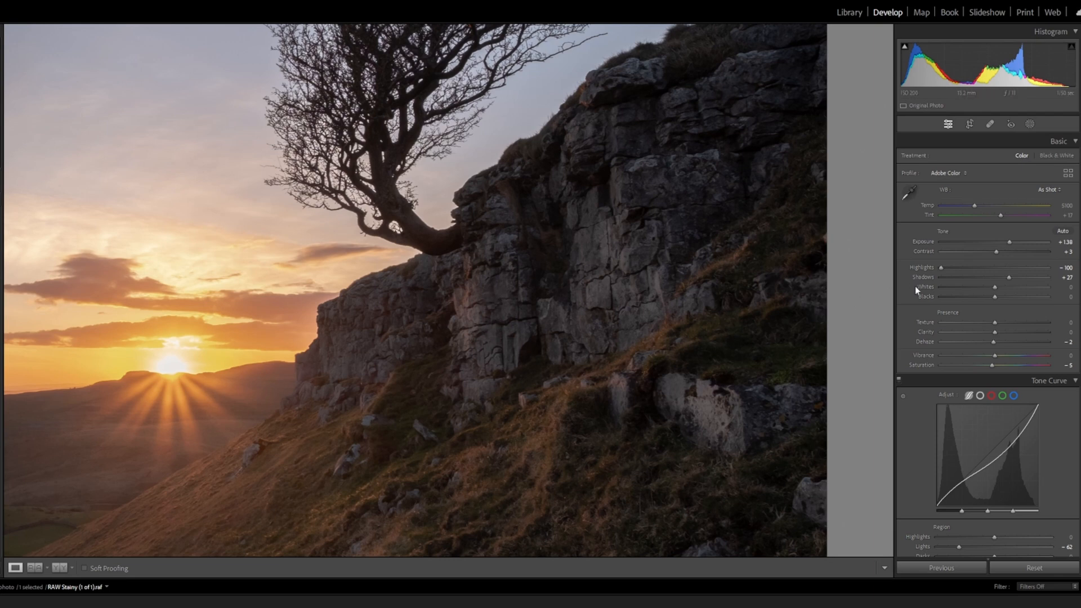
pyautogui.click(1029, 124)
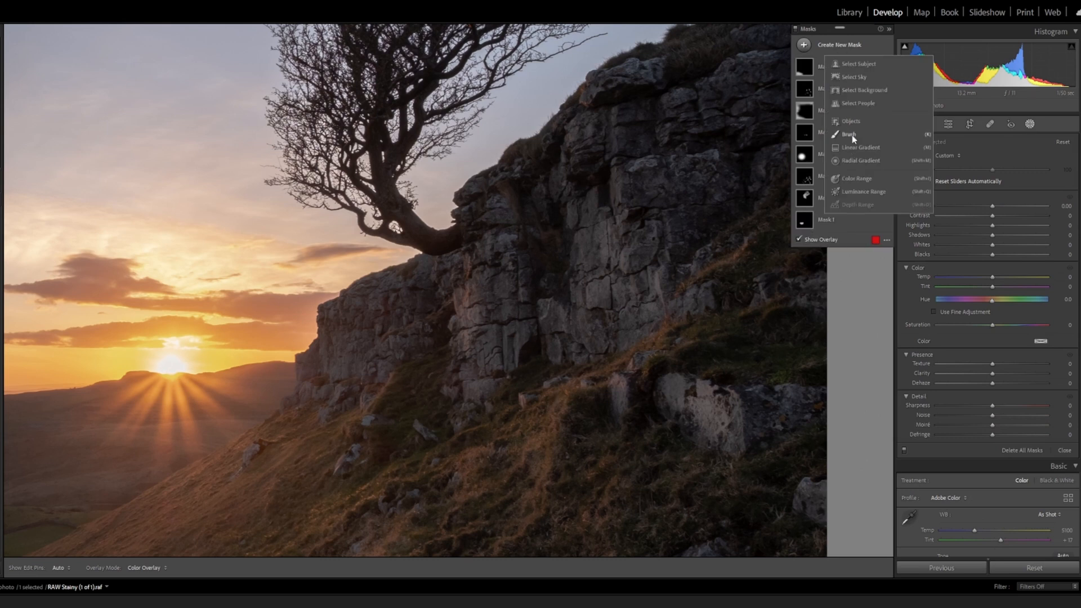
pyautogui.press('k')
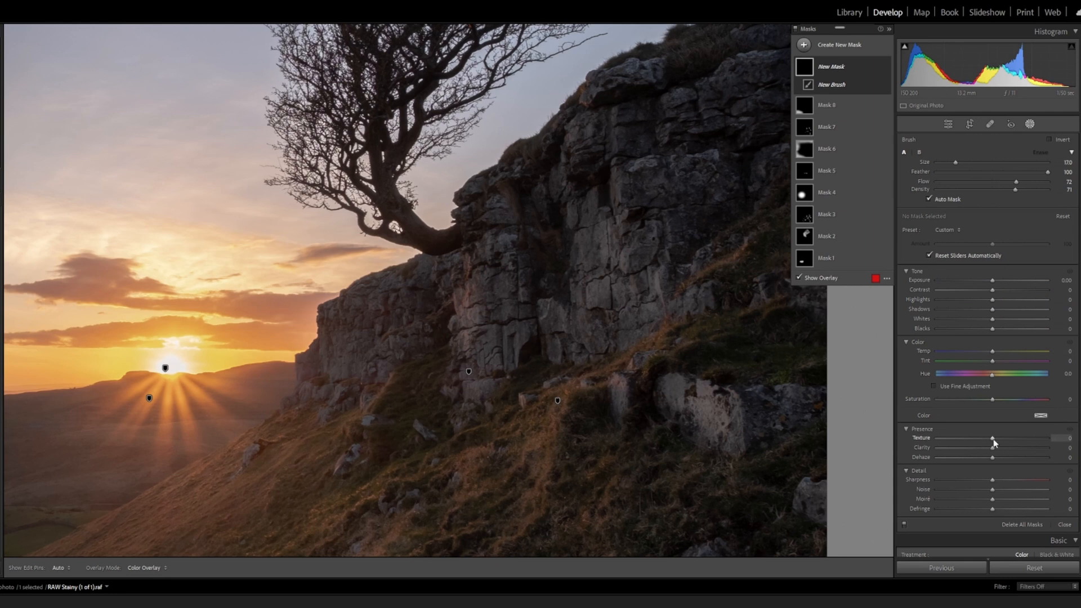
pyautogui.moveTo(992, 438); pyautogui.dragTo(1016, 440)
pyautogui.scroll(-5, 478, 306)
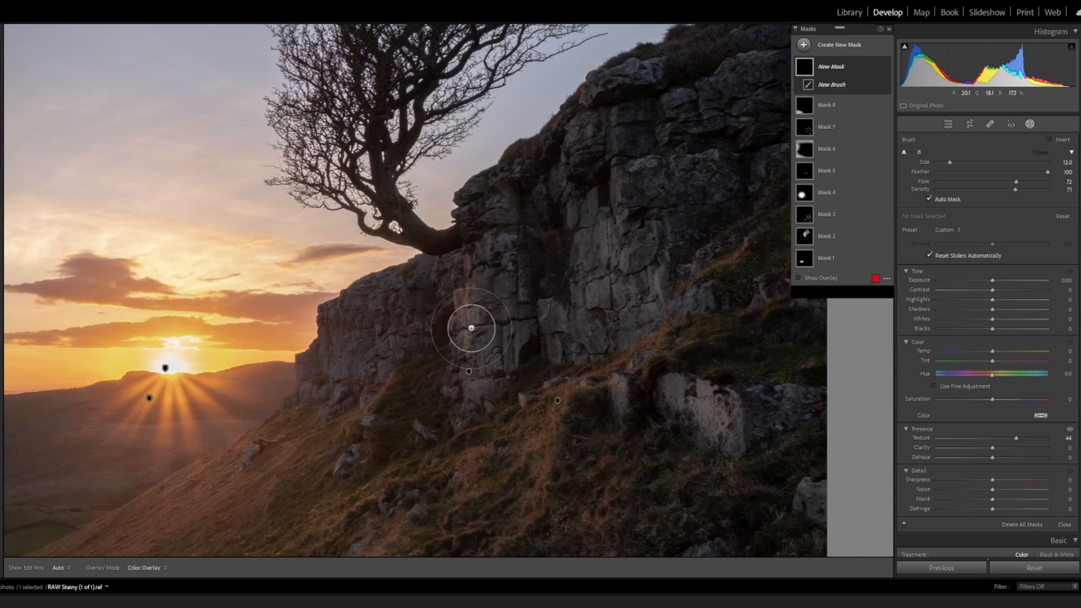
# Paint the texture mask over the cliff face and the pale boulder below it, reducing the brush size to 10 for the cliff's finer areas
pyautogui.press('h')
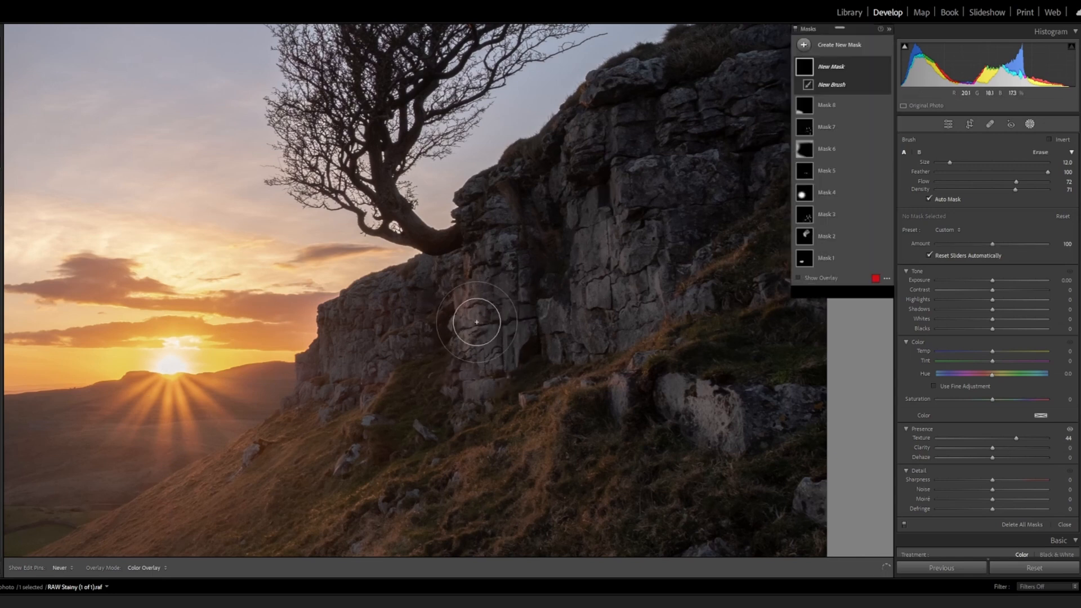
pyautogui.moveTo(476, 322)
pyautogui.mouseDown()
pyautogui.moveTo(613, 242)
pyautogui.moveTo(594, 234)
pyautogui.moveTo(630, 271)
pyautogui.moveTo(602, 302)
pyautogui.moveTo(625, 290)
pyautogui.moveTo(622, 306)
pyautogui.moveTo(639, 293)
pyautogui.moveTo(630, 257)
pyautogui.mouseUp()
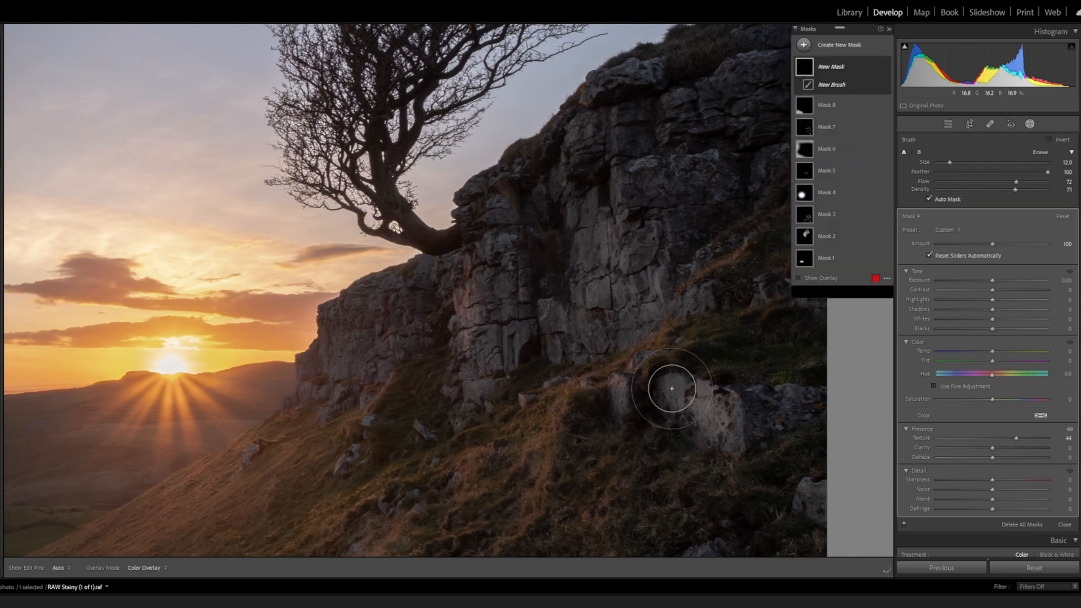
pyautogui.moveTo(724, 414); pyautogui.dragTo(737, 433)
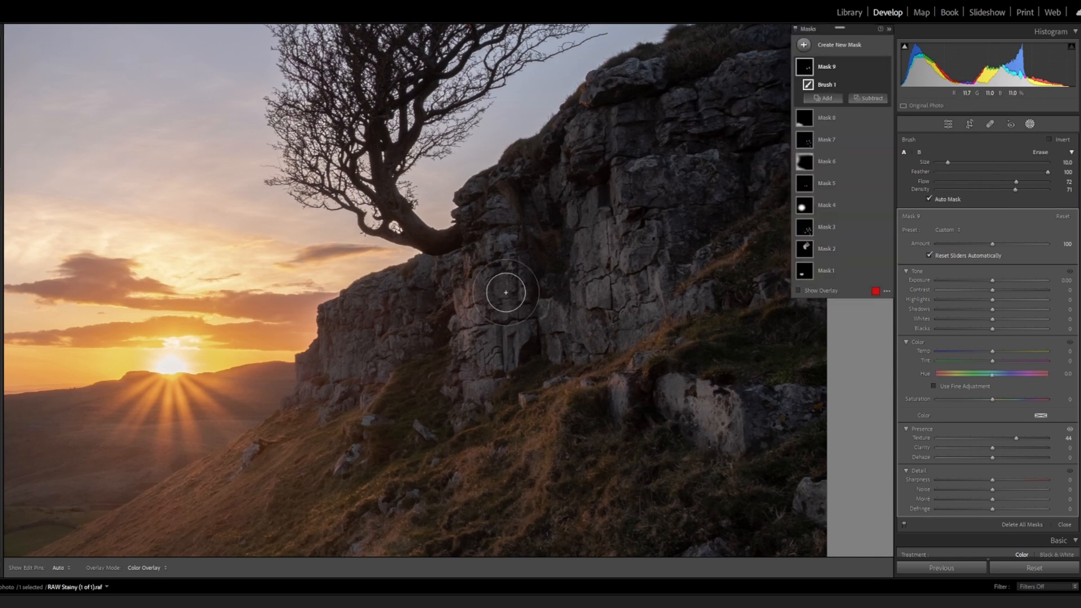
pyautogui.moveTo(505, 292)
pyautogui.mouseDown()
pyautogui.moveTo(500, 347)
pyautogui.moveTo(488, 336)
pyautogui.moveTo(499, 326)
pyautogui.mouseUp()
pyautogui.moveTo(565, 325); pyautogui.dragTo(605, 260)
pyautogui.moveTo(601, 208); pyautogui.dragTo(635, 275)
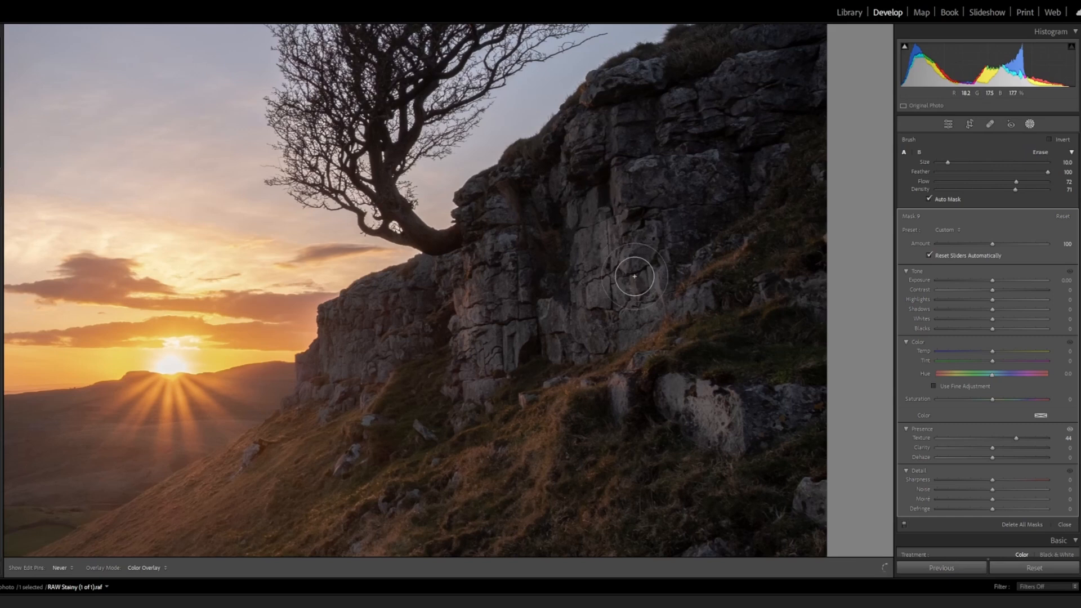
pyautogui.moveTo(615, 313); pyautogui.dragTo(637, 310)
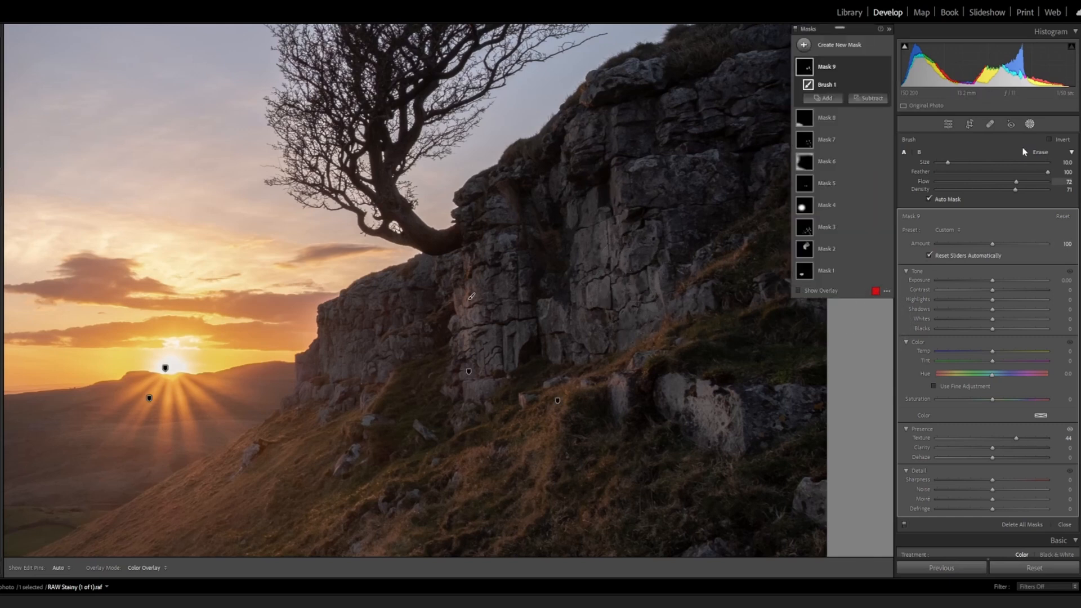
# Reselect the texture mask, extend it over the rocks in the photo's lower-right corner, and leave masking
pyautogui.click(1031, 125)
pyautogui.moveTo(668, 465); pyautogui.dragTo(666, 258)
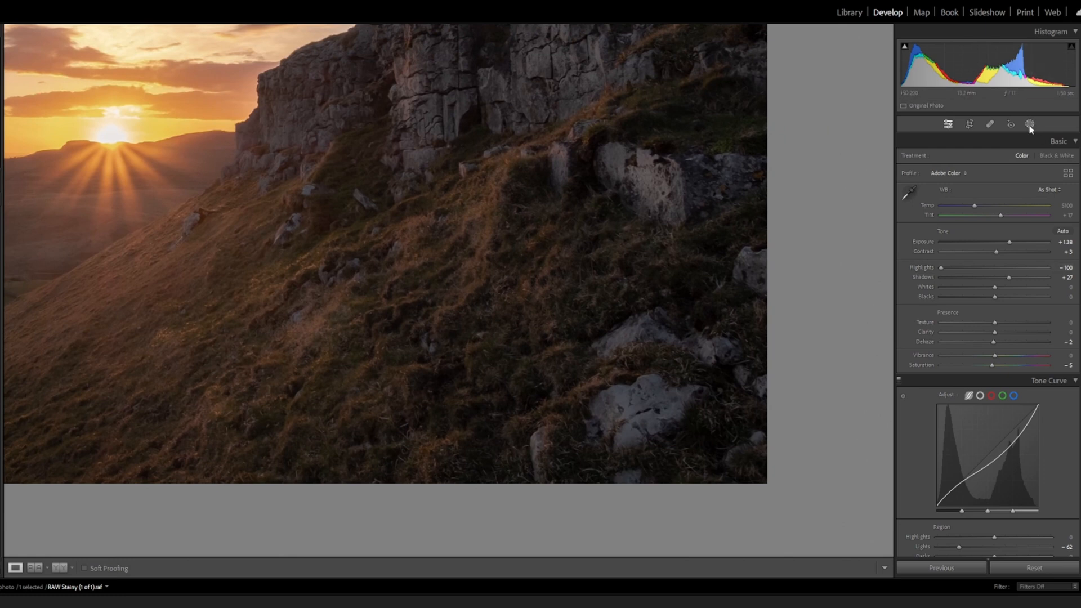
pyautogui.hotkey('shift', 'w')
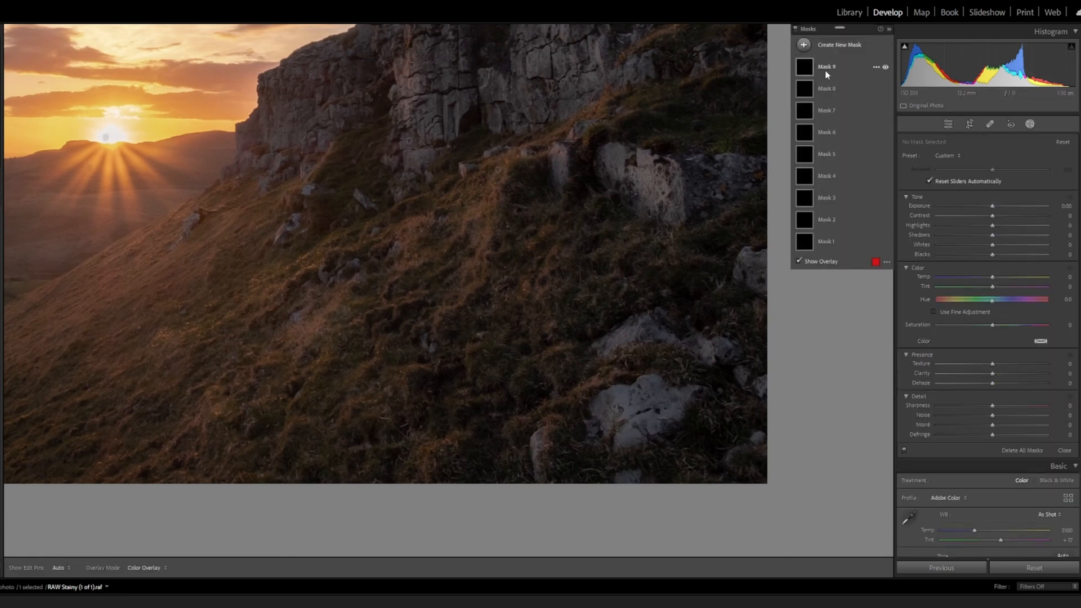
pyautogui.click(614, 406)
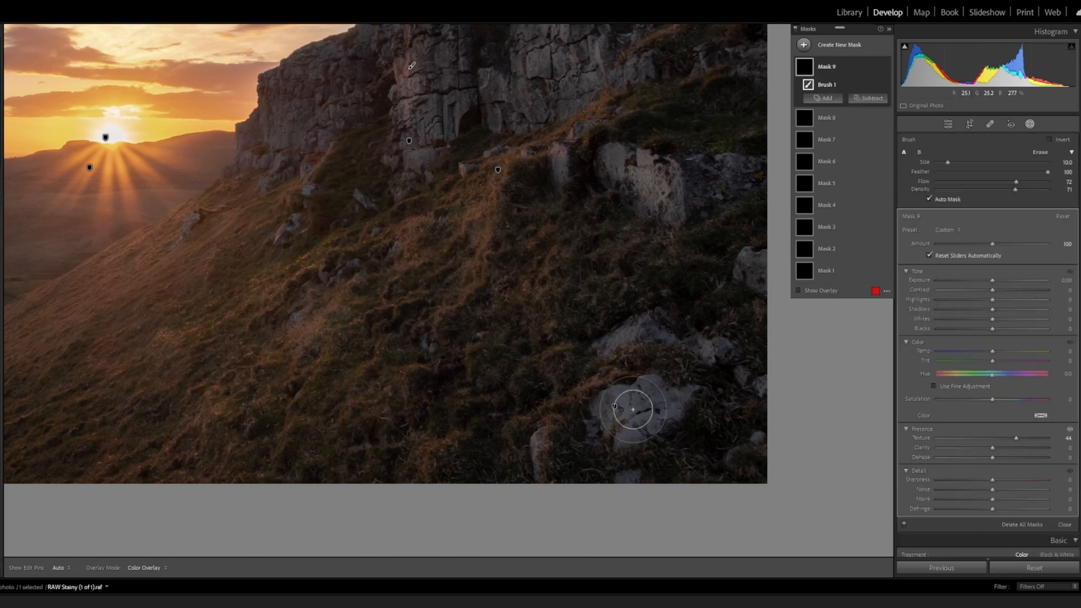
pyautogui.press('h')
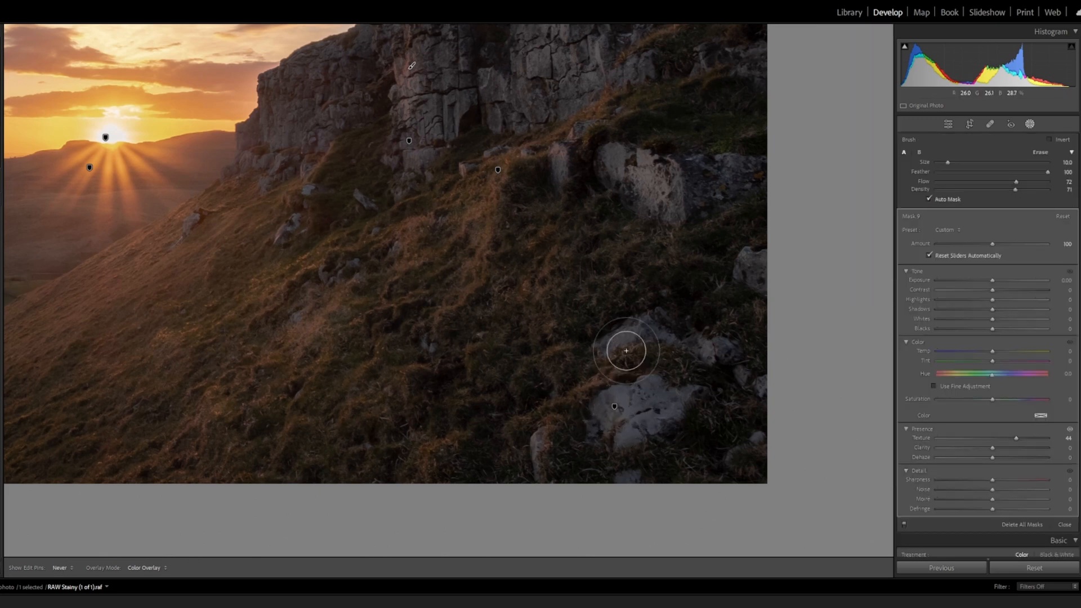
pyautogui.press('h')
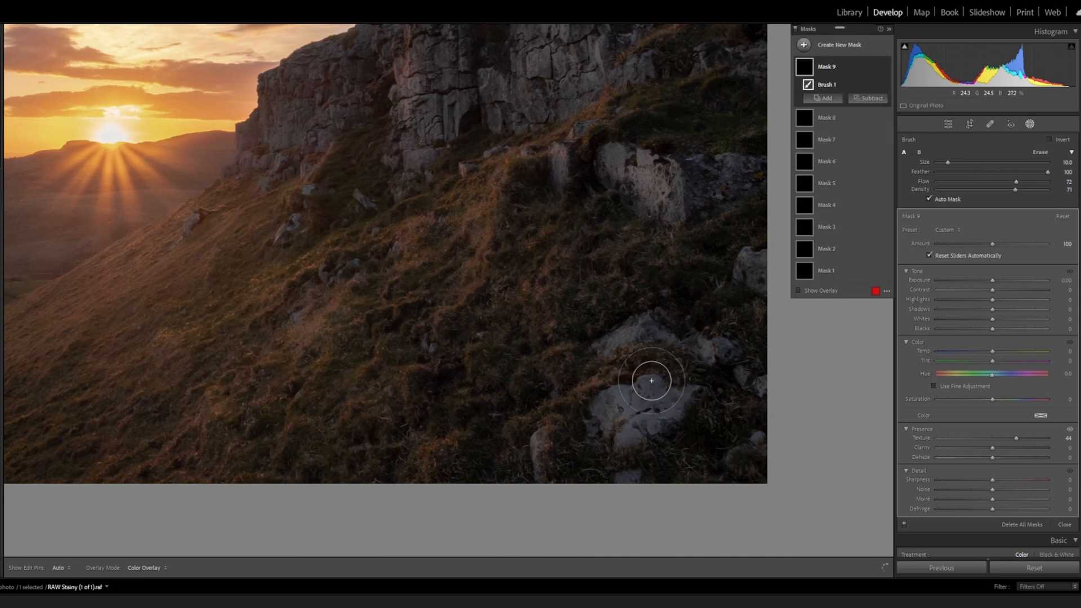
pyautogui.hotkey('shift', 'w')
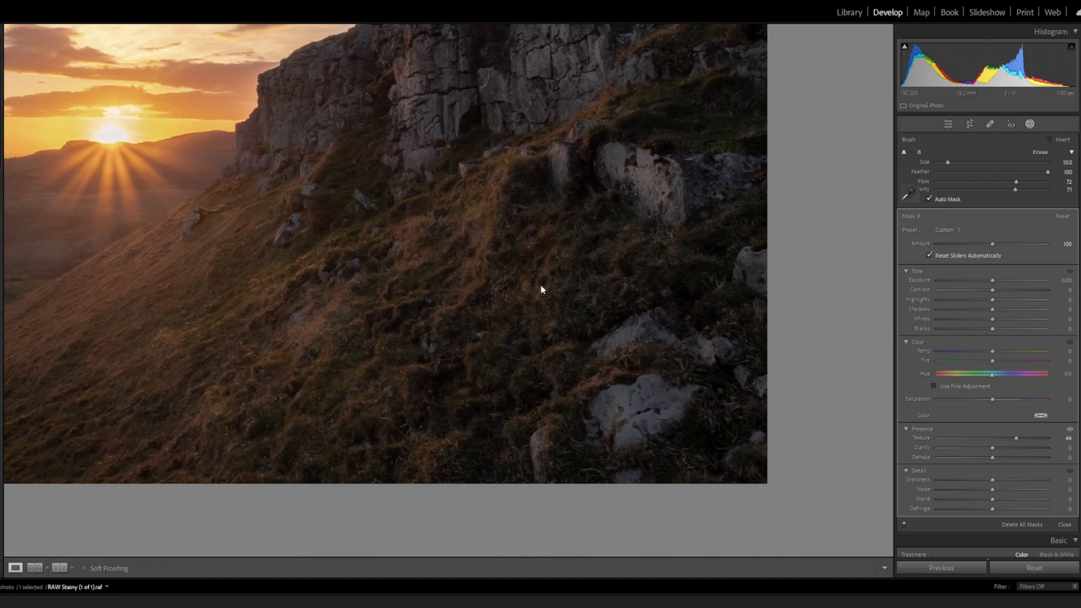